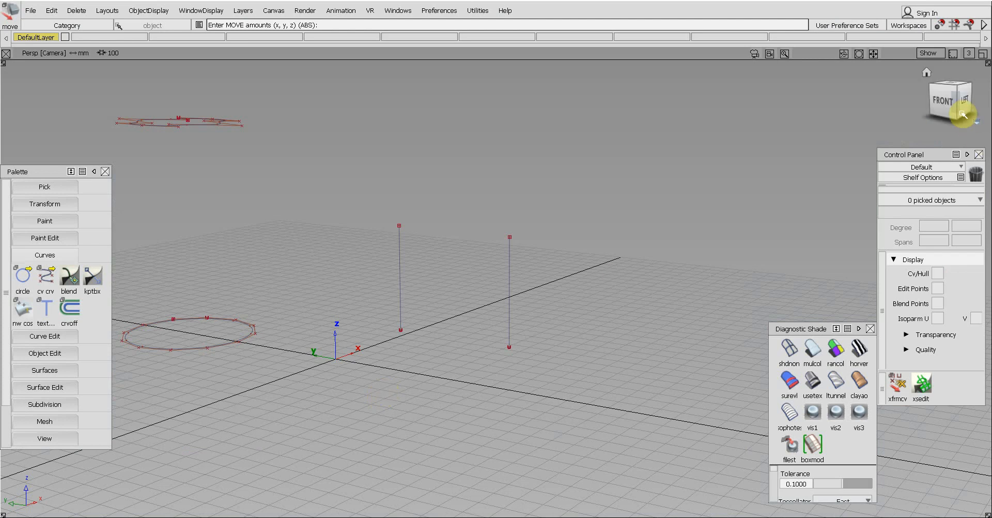
# Create a skin surface between the two vertical line curves with the Skin tool, keeping Connect ends for start and end.
pyautogui.moveTo(951, 103); pyautogui.dragTo(968, 104)
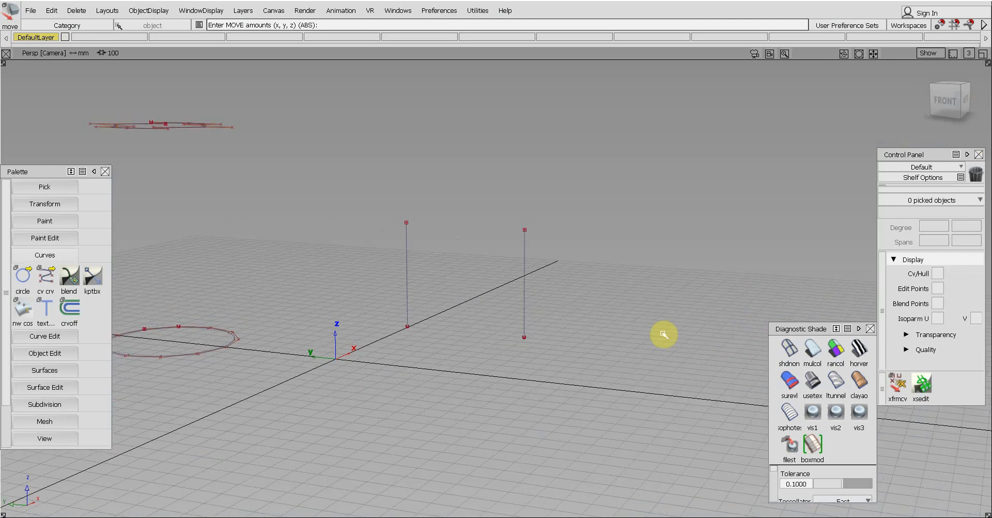
pyautogui.keyDown('alt'); pyautogui.keyDown('shift'); pyautogui.moveTo(579, 316); pyautogui.dragTo(517, 288); pyautogui.keyUp('shift'); pyautogui.keyUp('alt')
pyautogui.scroll(1, 519, 288)
pyautogui.keyDown('alt'); pyautogui.keyDown('shift'); pyautogui.moveTo(523, 197); pyautogui.dragTo(593, 237, button='middle'); pyautogui.keyUp('shift'); pyautogui.keyUp('alt')
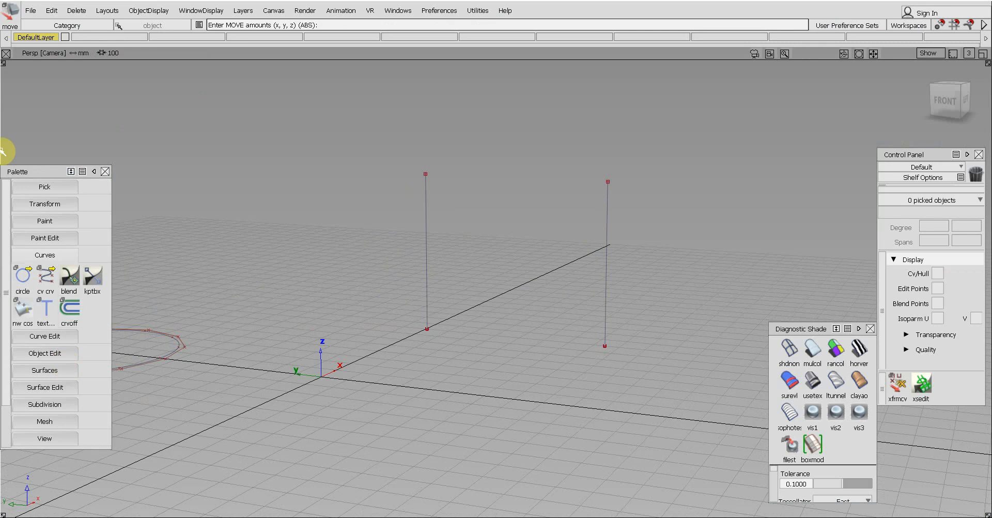
pyautogui.click(52, 376)
pyautogui.doubleClick(44, 376)
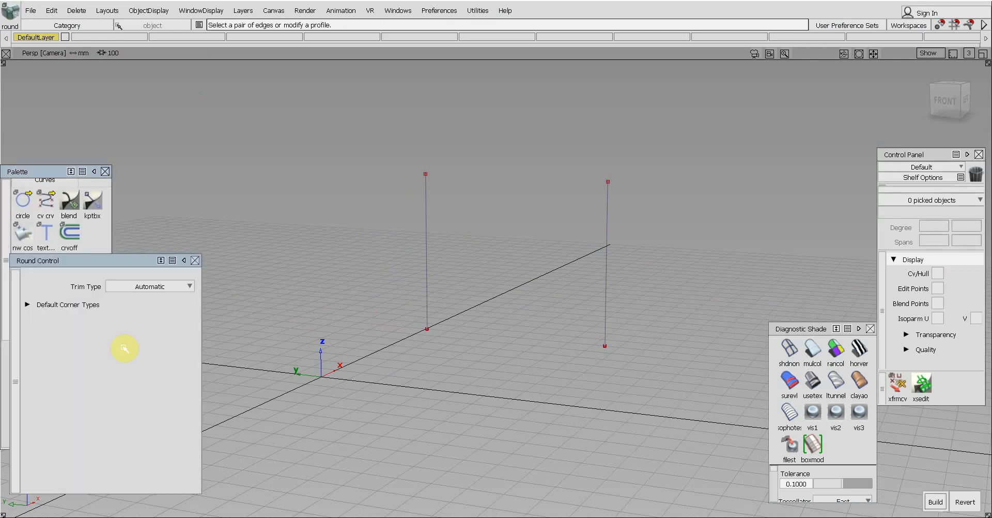
pyautogui.click(195, 262)
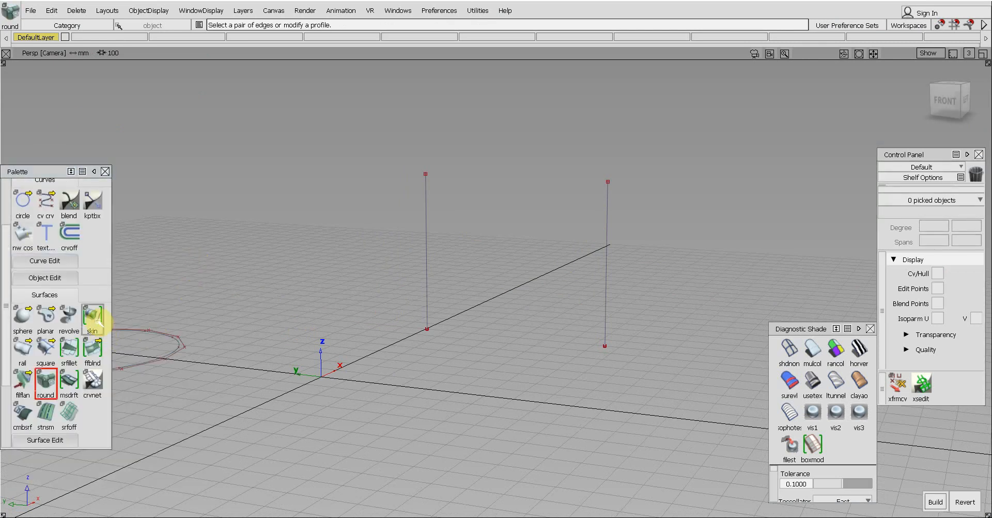
pyautogui.doubleClick(95, 314)
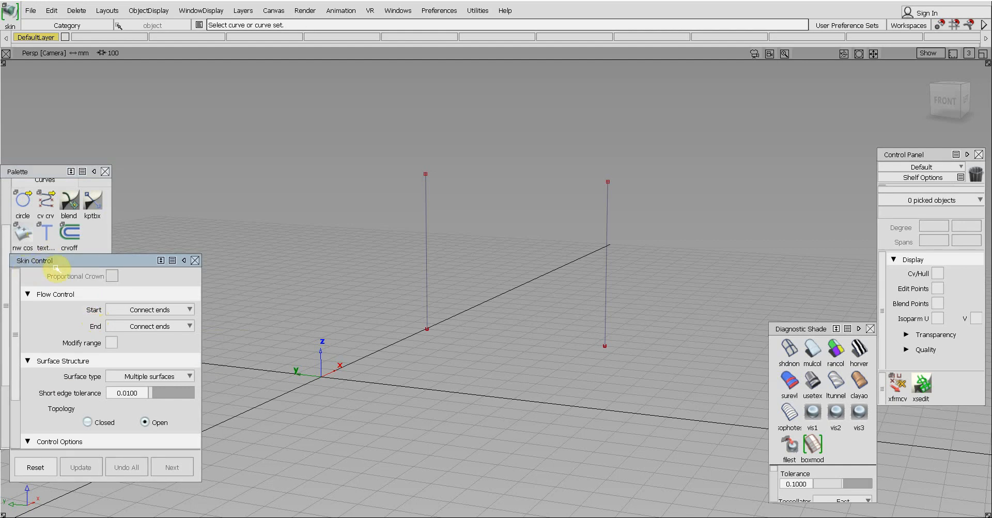
pyautogui.keyDown('alt'); pyautogui.keyDown('shift'); pyautogui.moveTo(461, 297); pyautogui.dragTo(381, 306); pyautogui.keyUp('shift'); pyautogui.keyUp('alt')
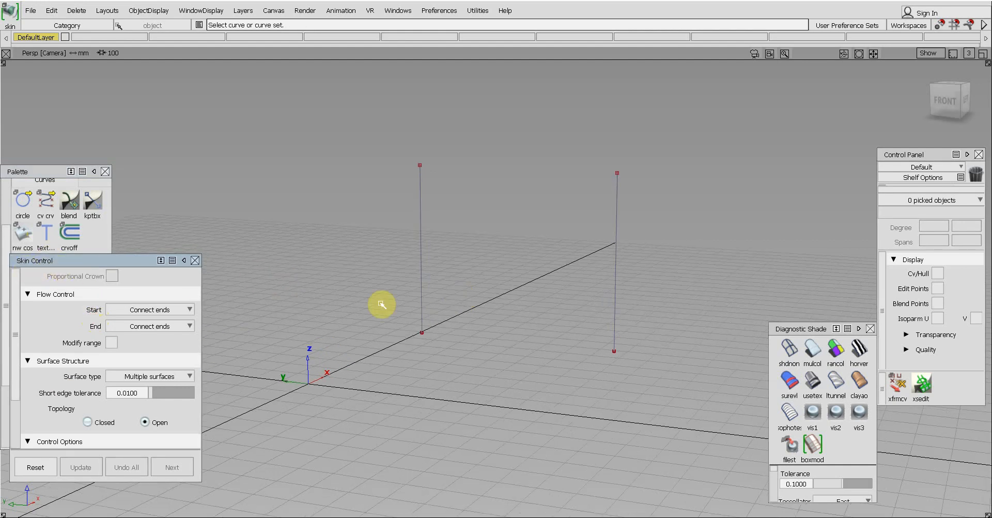
pyautogui.click(422, 237)
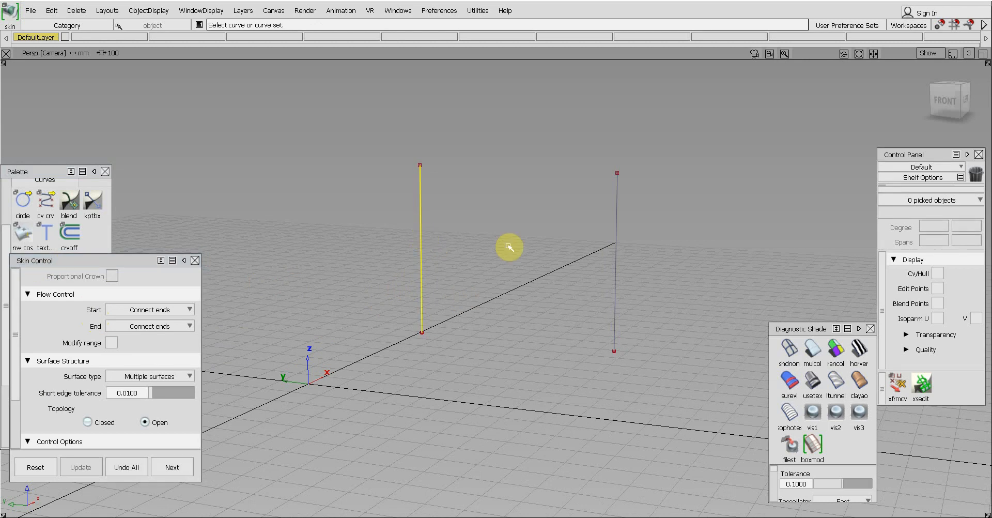
pyautogui.click(618, 220)
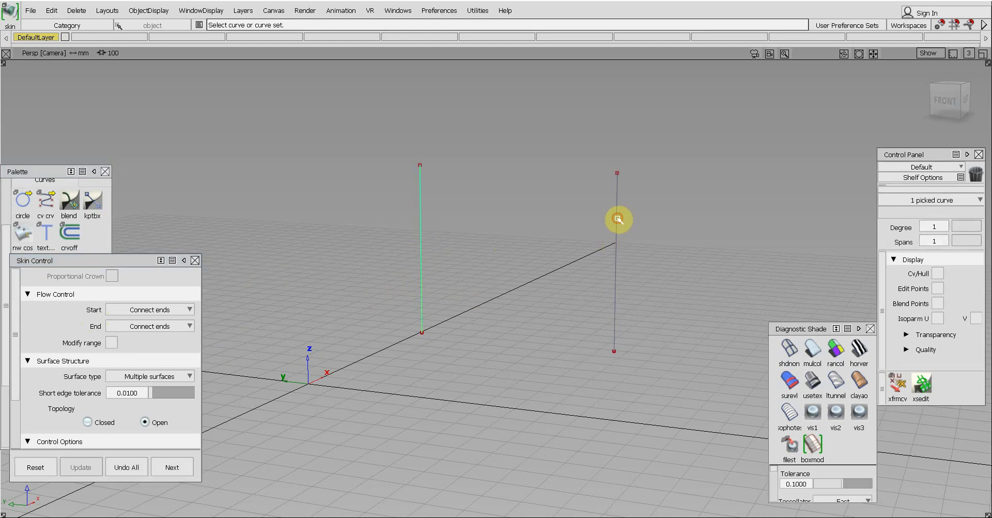
# Shade the skin surface with the usetex diagnostic shader.
pyautogui.click(814, 381)
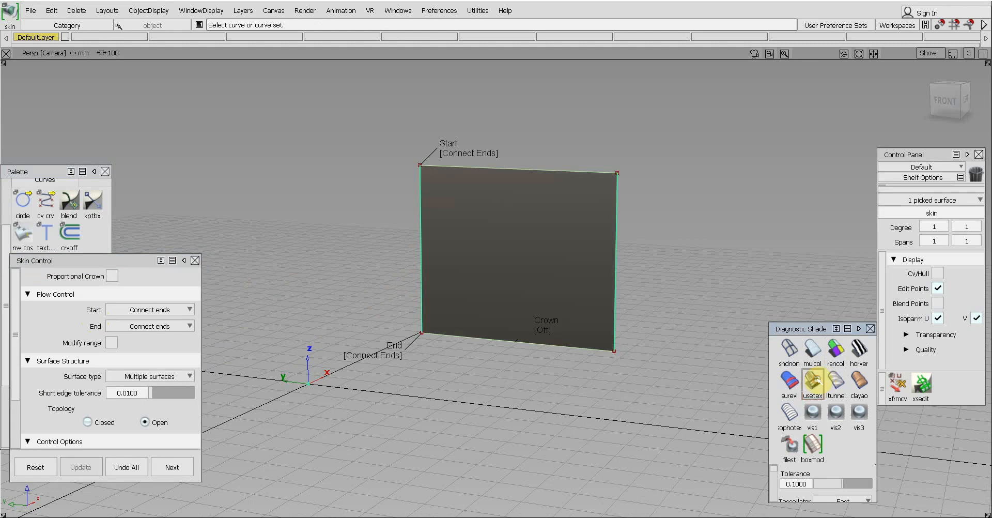
pyautogui.click(949, 97)
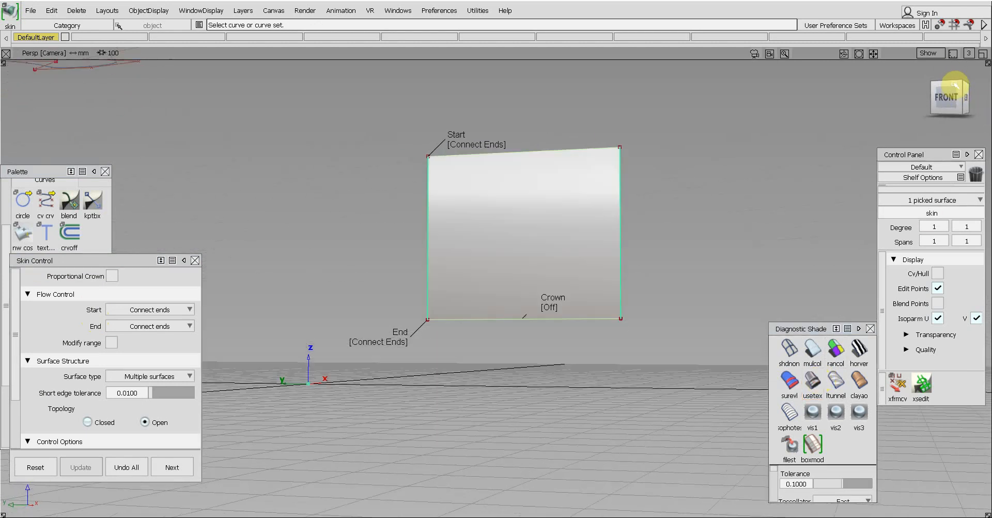
pyautogui.click(955, 84)
pyautogui.click(952, 108)
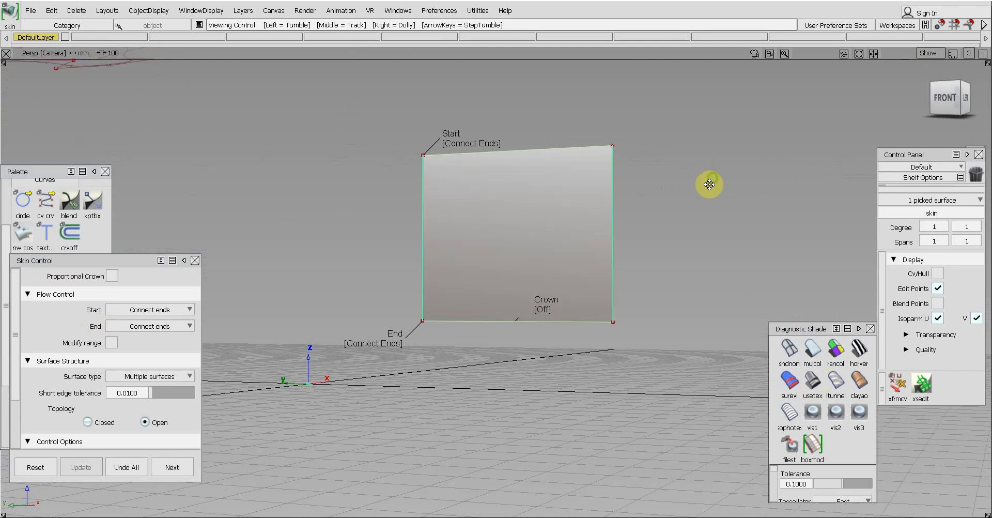
pyautogui.keyDown('alt'); pyautogui.keyDown('shift'); pyautogui.moveTo(677, 220); pyautogui.dragTo(656, 265, button='middle'); pyautogui.keyUp('shift'); pyautogui.keyUp('alt')
pyautogui.scroll(5, 633, 284)
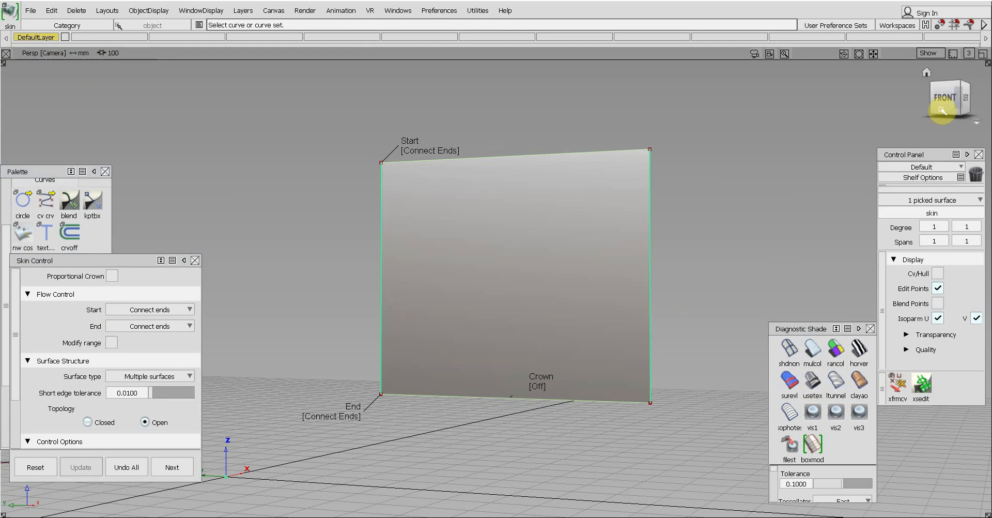
pyautogui.moveTo(944, 101); pyautogui.dragTo(933, 116)
pyautogui.keyDown('alt'); pyautogui.keyDown('shift'); pyautogui.moveTo(629, 273); pyautogui.dragTo(641, 230, button='middle'); pyautogui.keyUp('shift'); pyautogui.keyUp('alt')
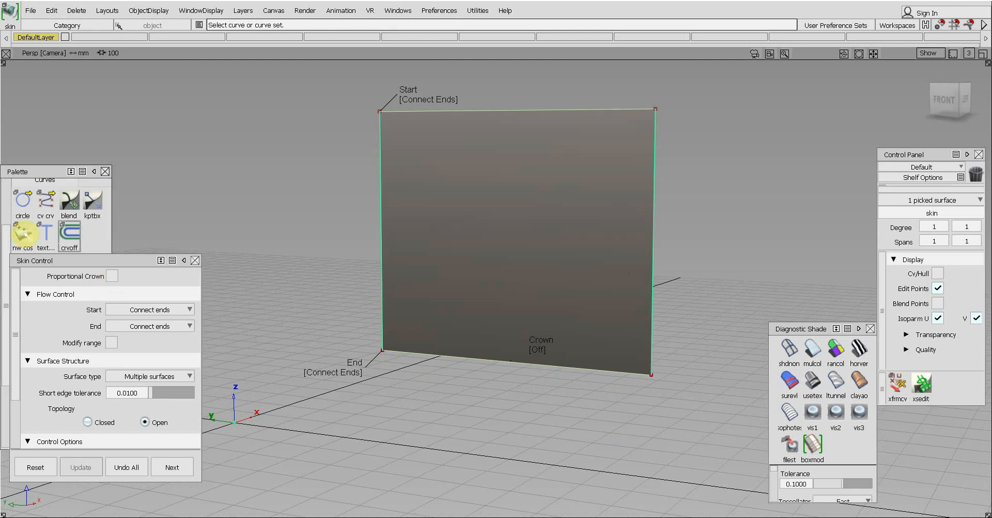
# Enlarge the Skin Control window and turn on Proportional Crown for the skin surface.
pyautogui.moveTo(97, 254); pyautogui.dragTo(159, 152)
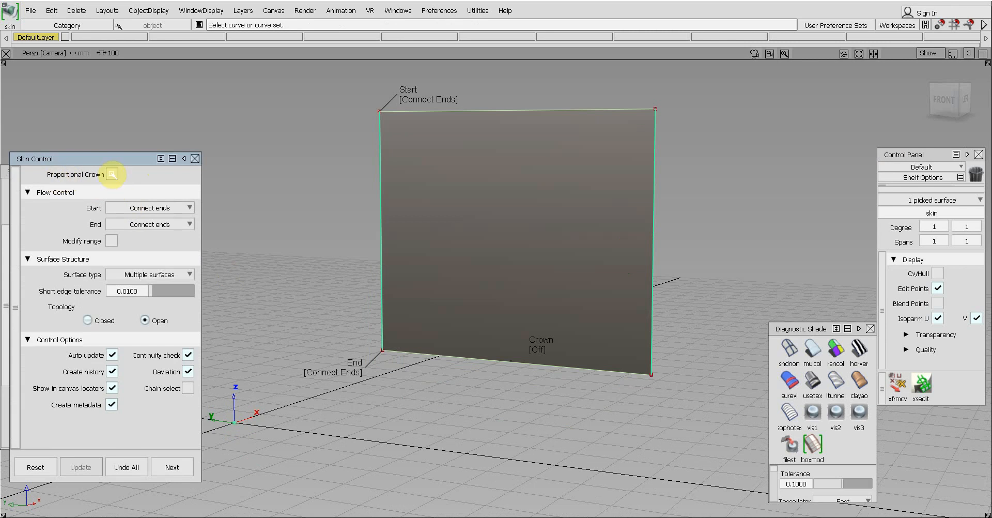
pyautogui.click(113, 174)
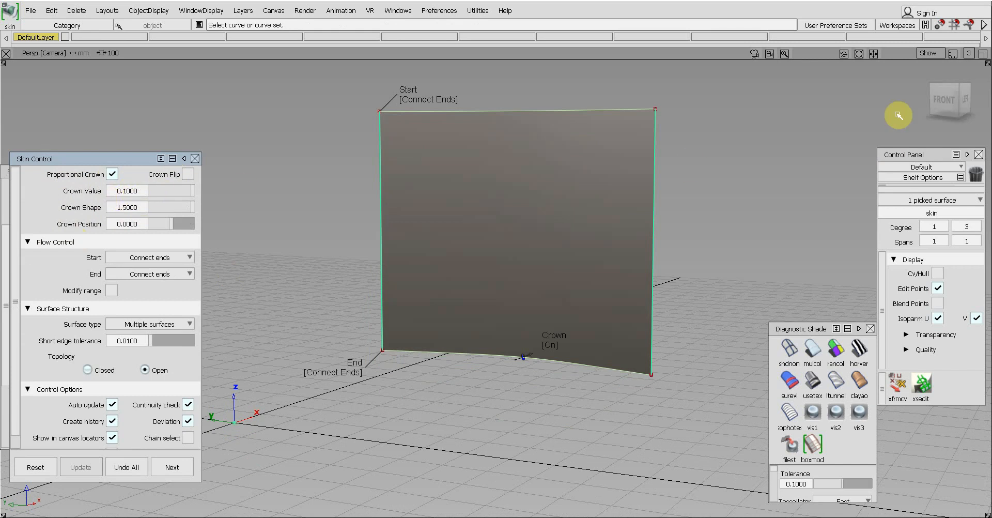
pyautogui.moveTo(952, 98); pyautogui.dragTo(952, 134)
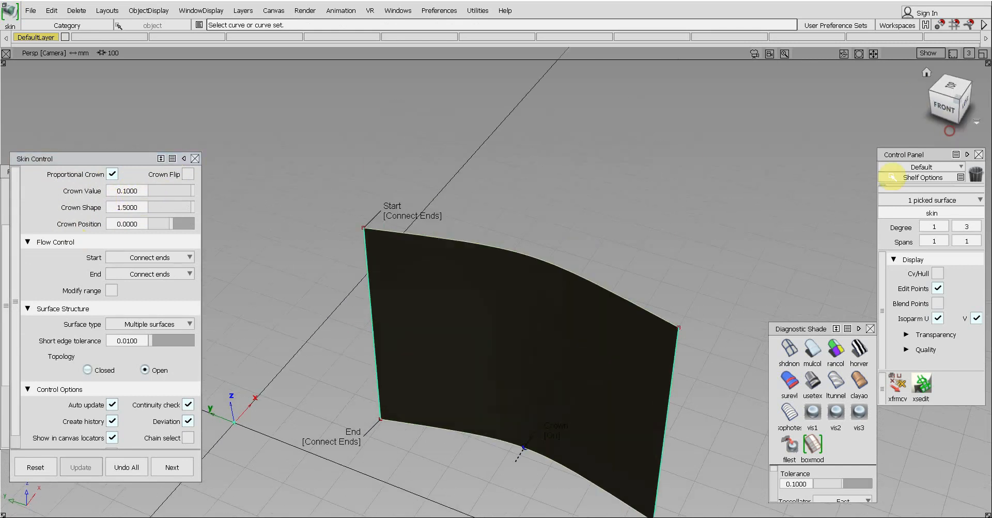
pyautogui.keyDown('alt'); pyautogui.keyDown('shift'); pyautogui.moveTo(543, 251); pyautogui.dragTo(511, 215, button='middle'); pyautogui.keyUp('shift'); pyautogui.keyUp('alt')
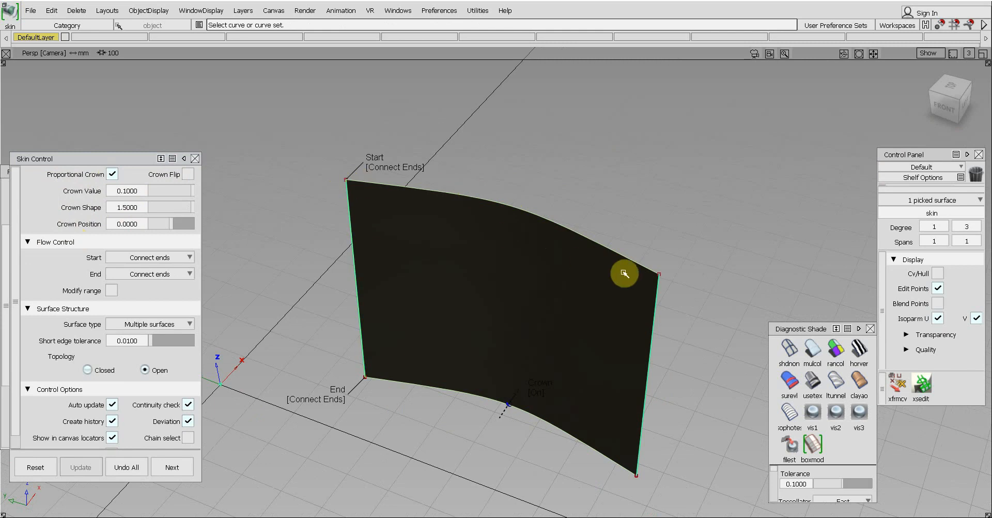
pyautogui.click(948, 102)
pyautogui.click(956, 86)
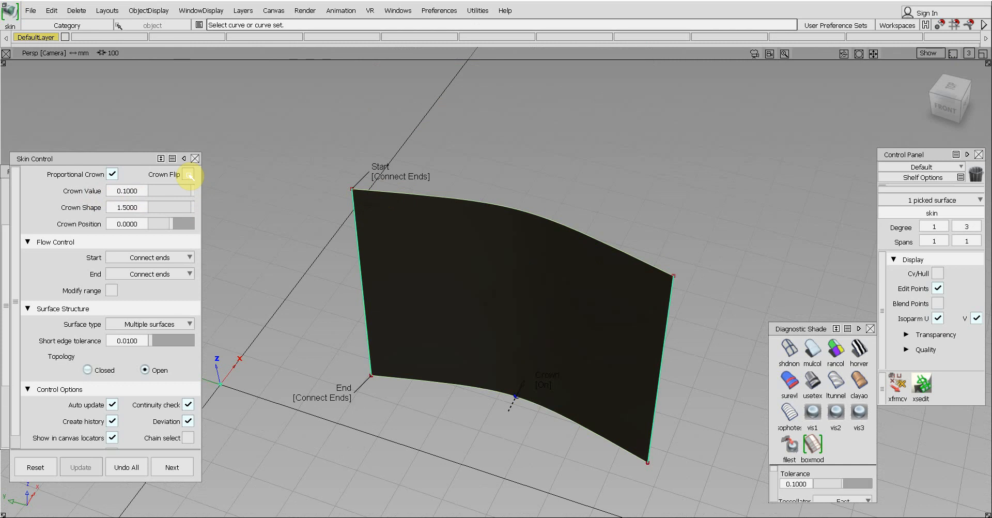
# Try Crown Flip on the crowned skin surface and switch it back off.
pyautogui.click(189, 175)
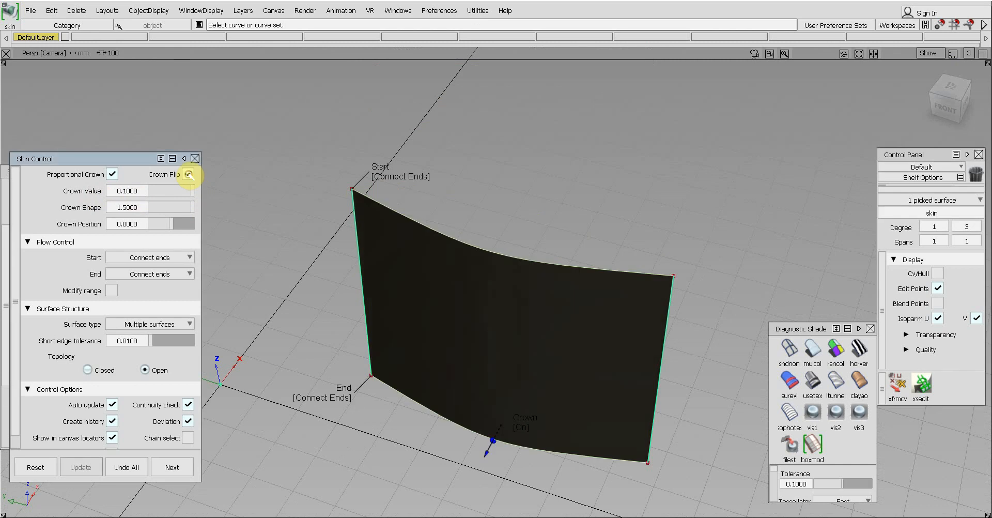
pyautogui.click(950, 98)
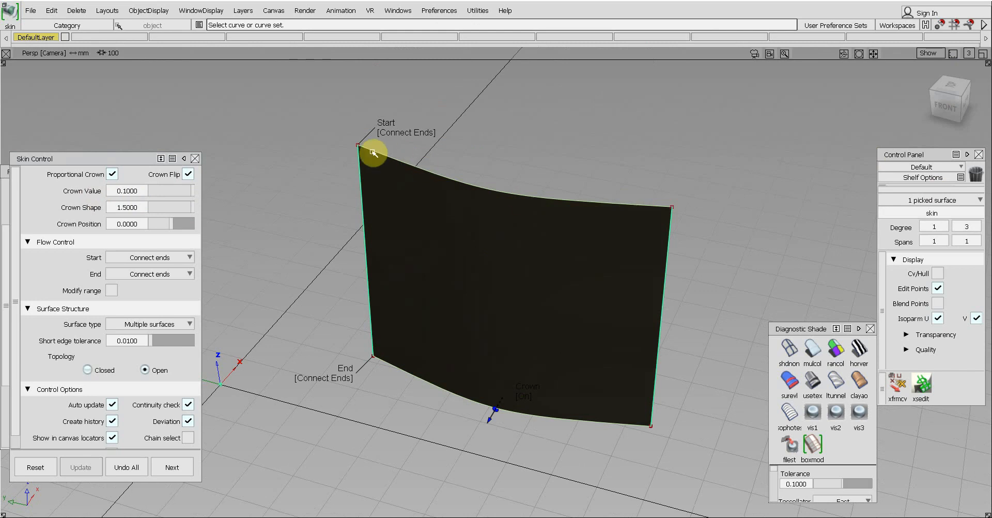
pyautogui.click(188, 174)
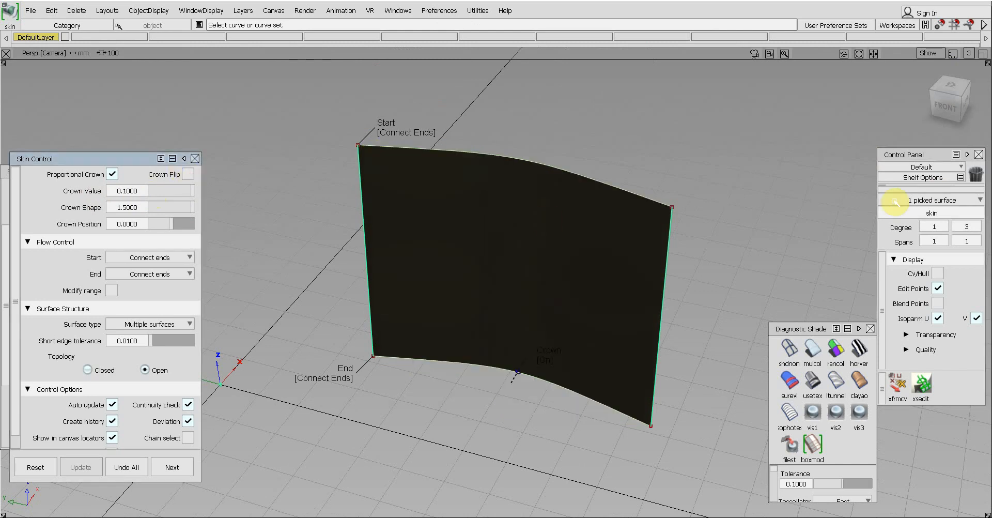
pyautogui.click(945, 98)
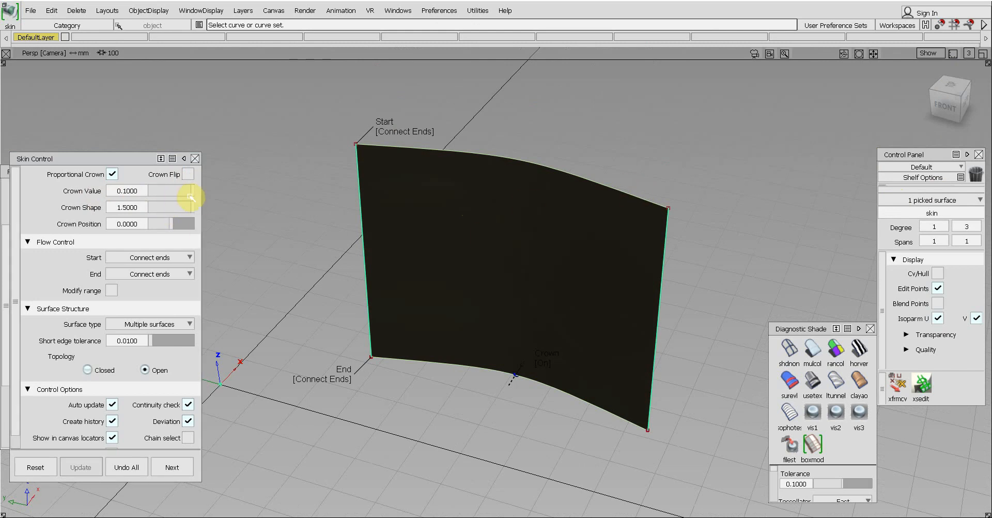
# Reduce the Crown Value to 0 to flatten the surface, and return it to 0.1.
pyautogui.moveTo(190, 191); pyautogui.dragTo(126, 190)
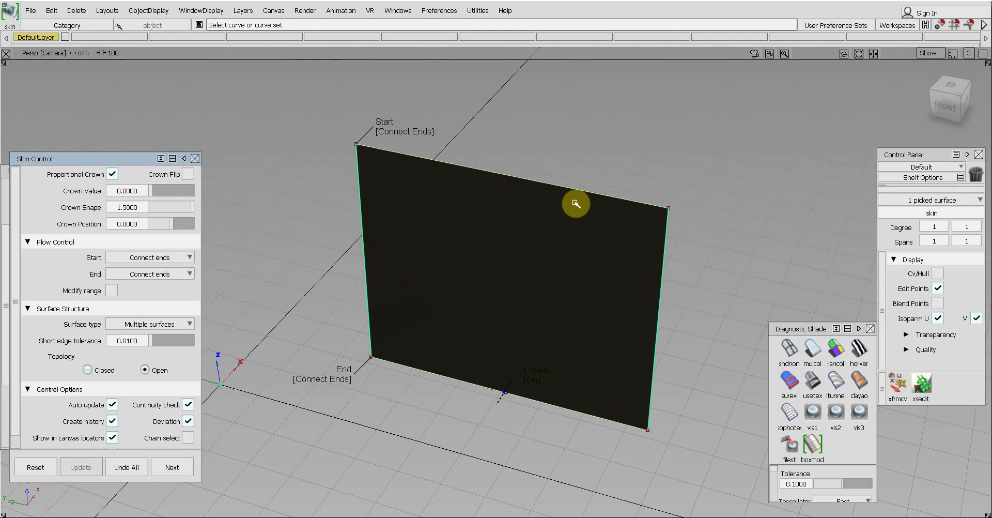
pyautogui.click(948, 106)
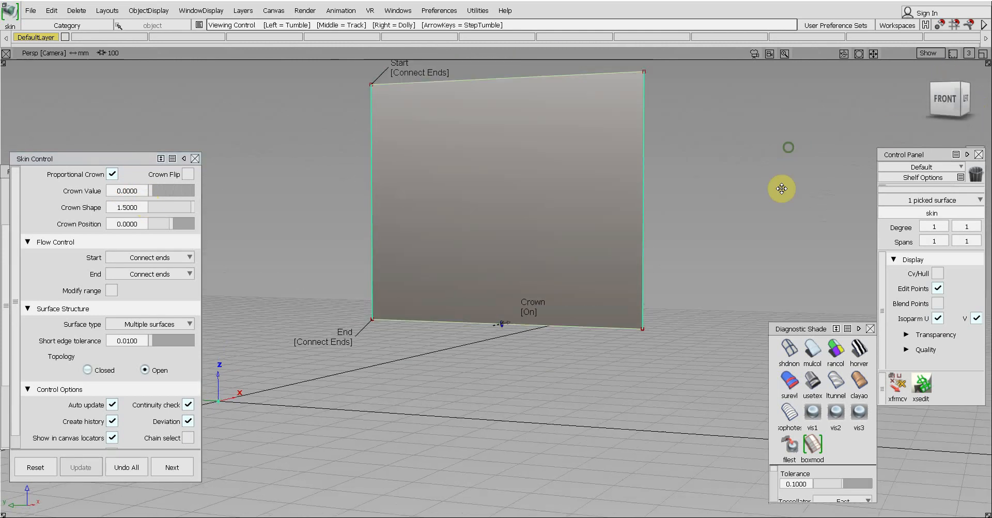
pyautogui.click(954, 81)
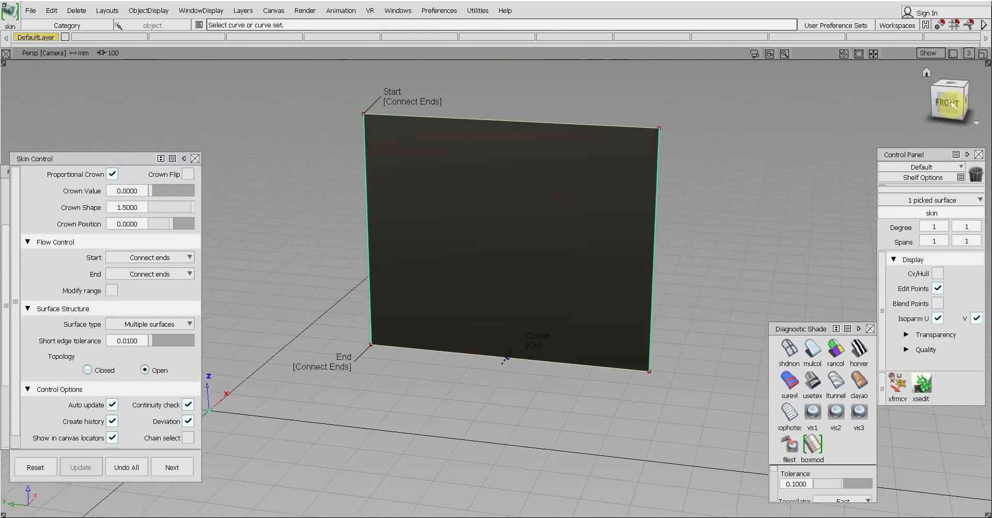
pyautogui.moveTo(951, 105); pyautogui.dragTo(943, 116)
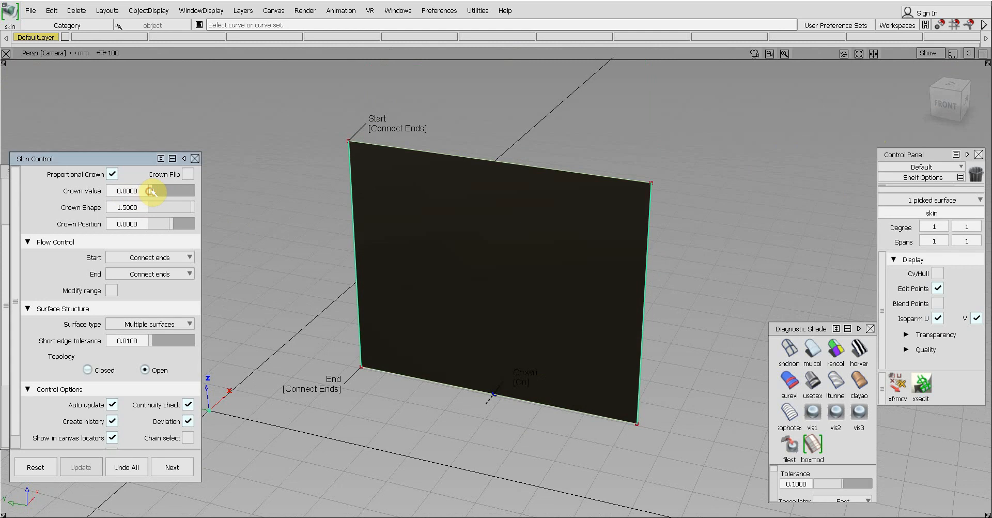
pyautogui.moveTo(150, 191); pyautogui.dragTo(206, 198)
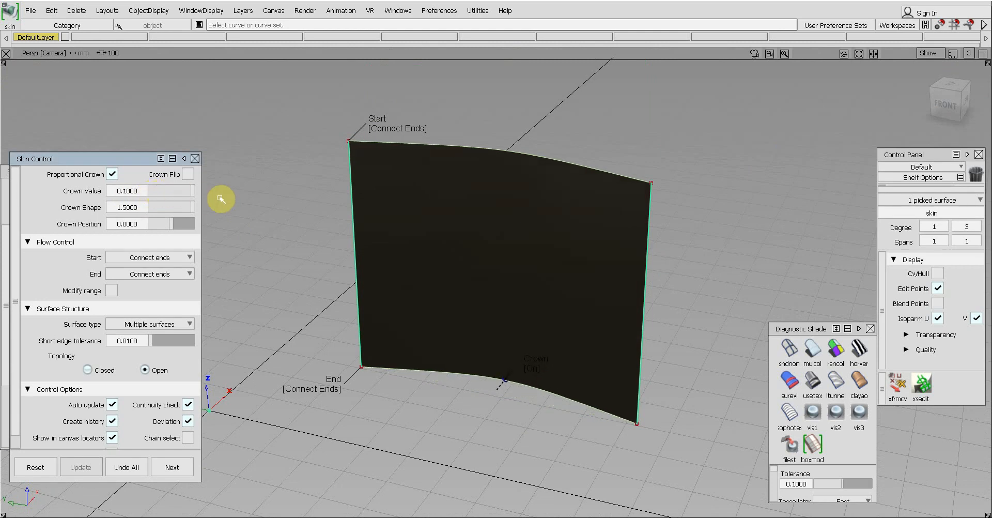
# Try lower Crown Value and Crown Shape settings in the top view, ending at 0.1 and 1.5.
pyautogui.click(957, 84)
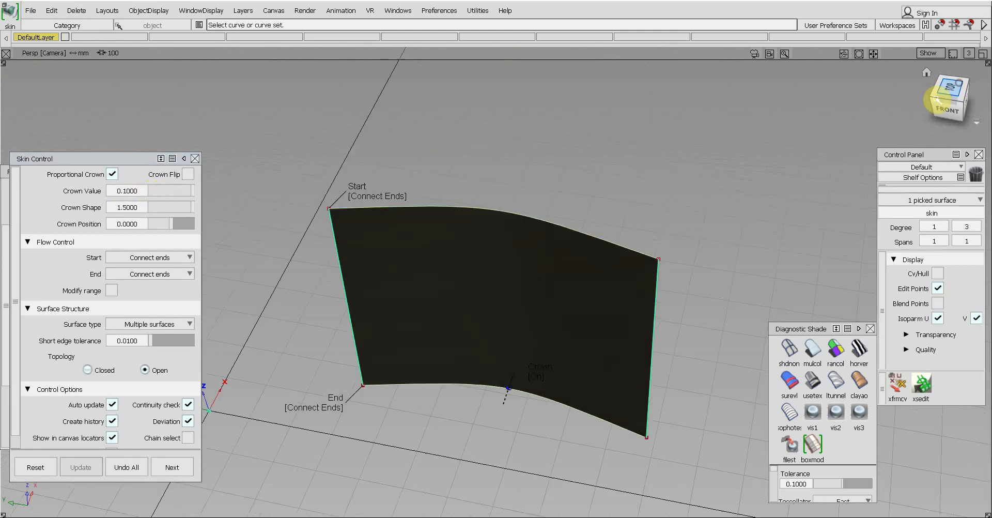
pyautogui.keyDown('alt'); pyautogui.keyDown('shift'); pyautogui.moveTo(621, 219); pyautogui.dragTo(615, 165, button='middle'); pyautogui.keyUp('shift'); pyautogui.keyUp('alt')
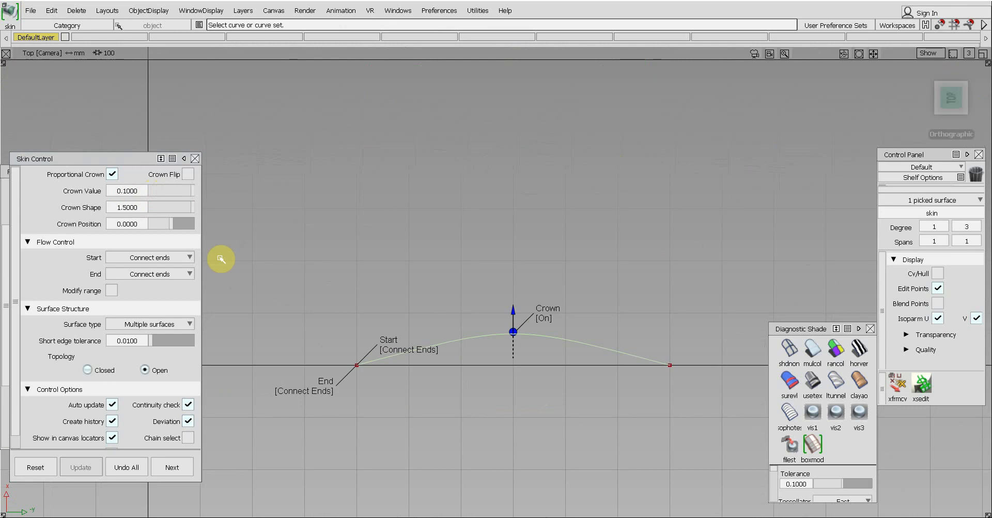
pyautogui.moveTo(192, 190)
pyautogui.mouseDown()
pyautogui.moveTo(126, 192)
pyautogui.moveTo(188, 190)
pyautogui.mouseUp()
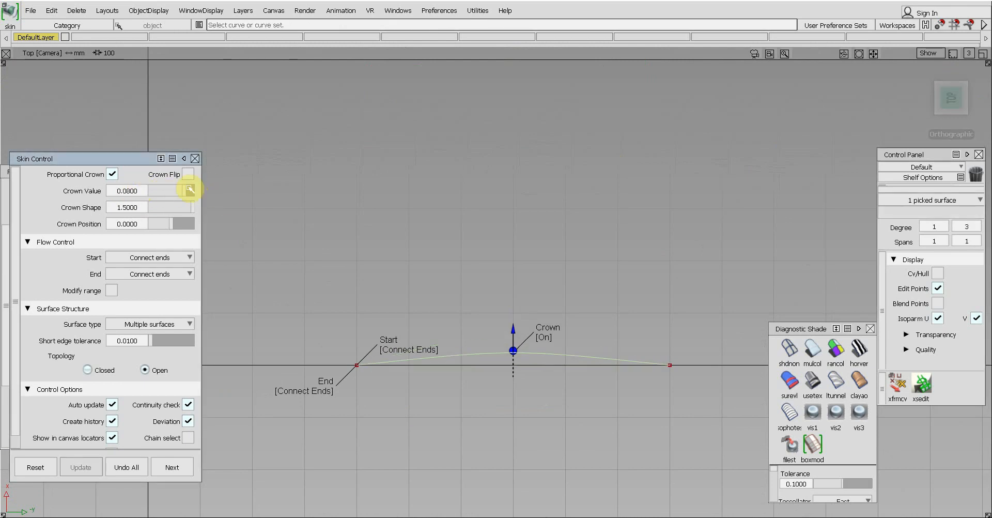
pyautogui.click(943, 117)
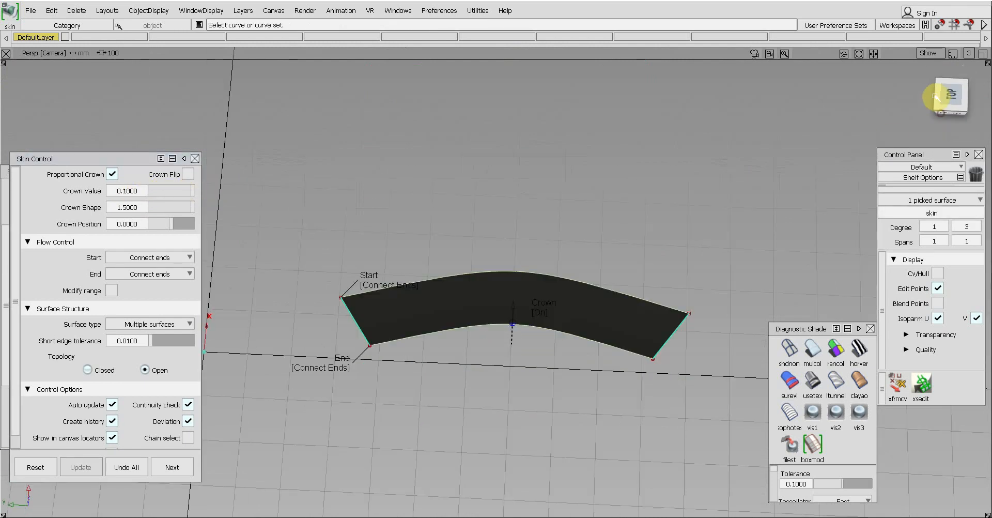
pyautogui.click(963, 92)
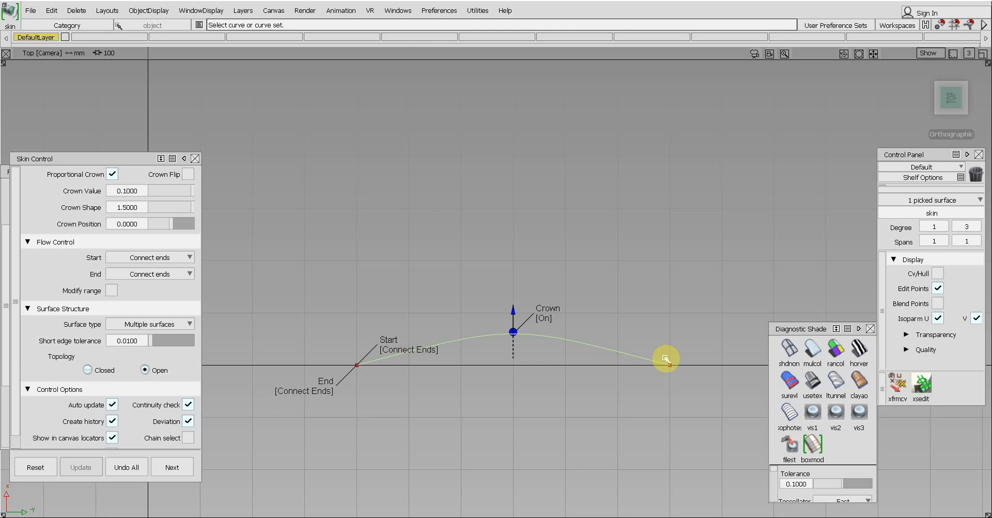
pyautogui.moveTo(193, 207)
pyautogui.mouseDown()
pyautogui.moveTo(147, 222)
pyautogui.moveTo(205, 218)
pyautogui.mouseUp()
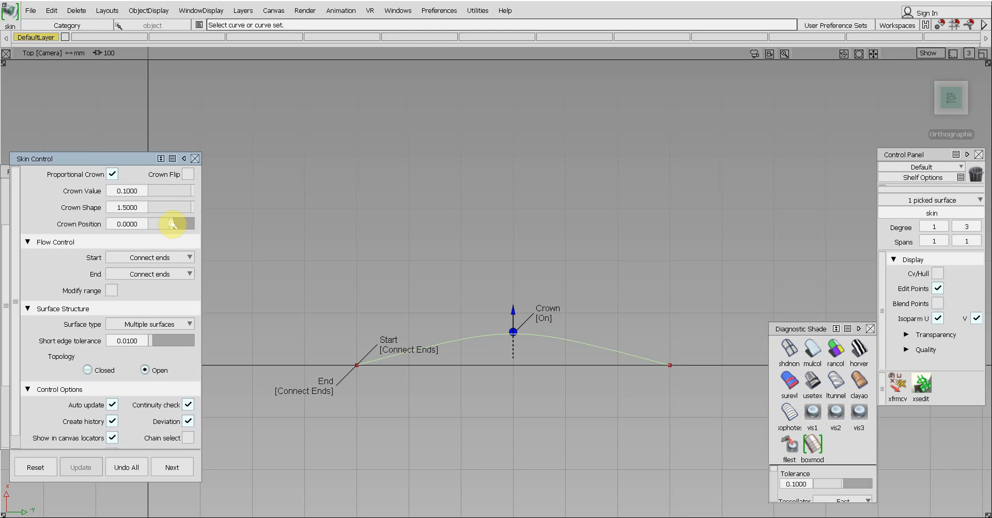
# Set the skin surface's Crown Position to 1.0 to shift the crown toward the second curve.
pyautogui.moveTo(171, 223); pyautogui.dragTo(202, 233)
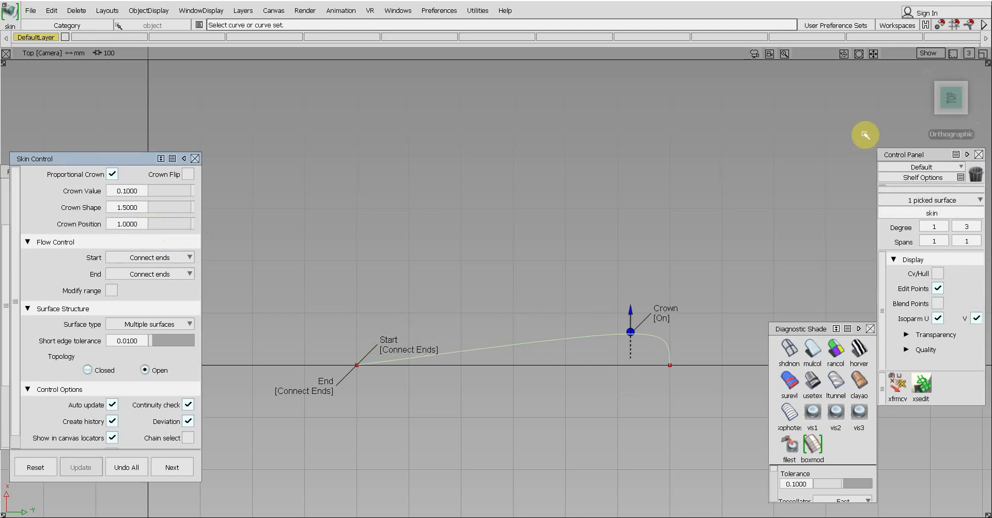
pyautogui.moveTo(961, 106); pyautogui.dragTo(913, 60)
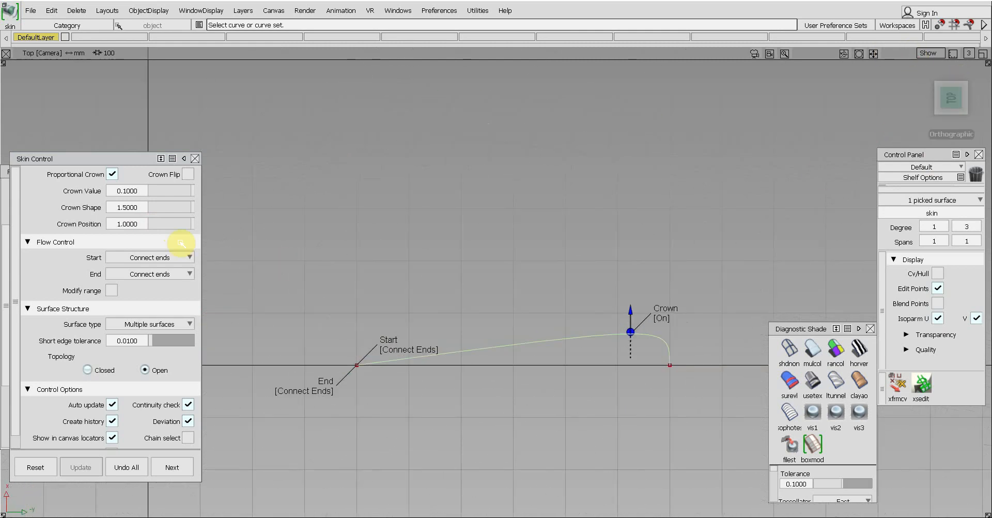
# Set the skin surface's Crown Position to -0.5 and turn on Modify range in the perspective view.
pyautogui.moveTo(195, 224); pyautogui.dragTo(161, 224)
pyautogui.moveTo(940, 114); pyautogui.dragTo(920, 65)
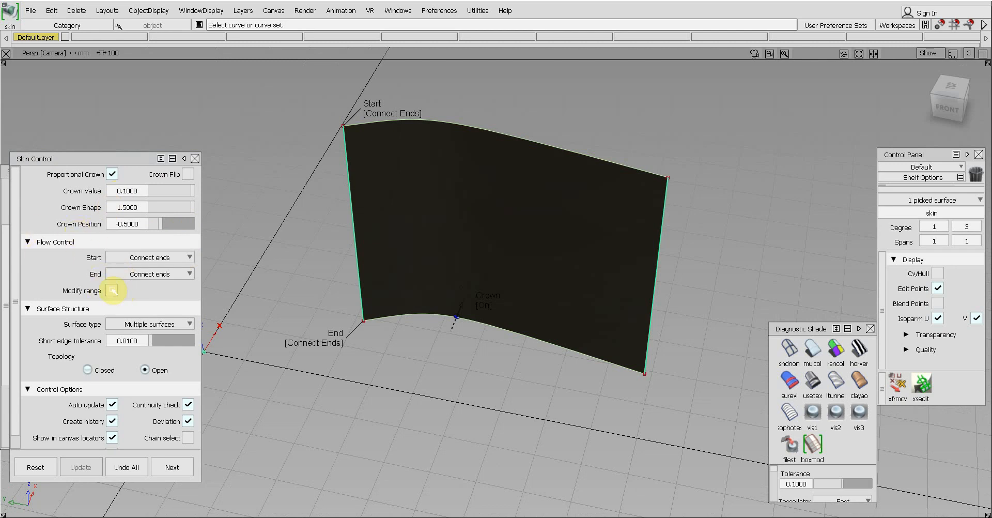
pyautogui.click(112, 290)
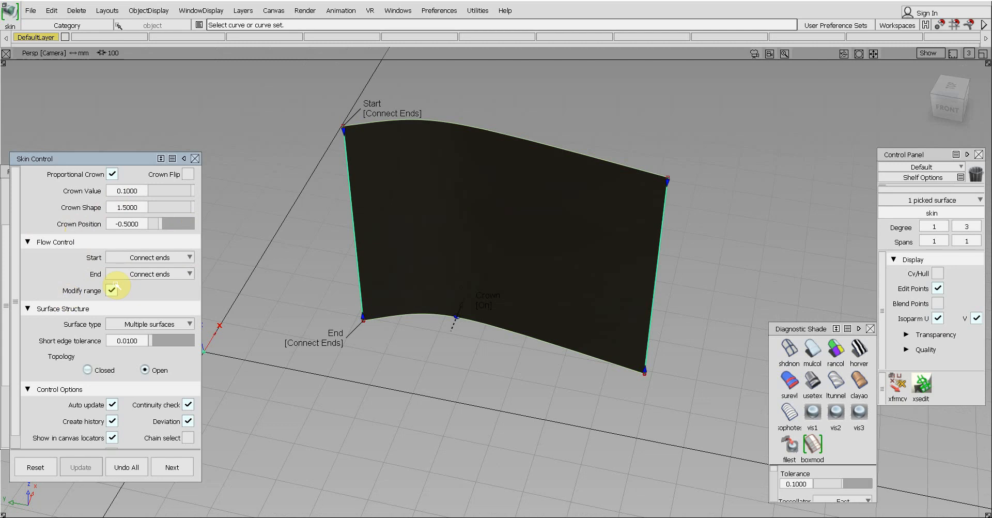
# Shorten the skin along the second curve by moving its upper range end down to about 0.86.
pyautogui.moveTo(950, 111); pyautogui.dragTo(949, 101)
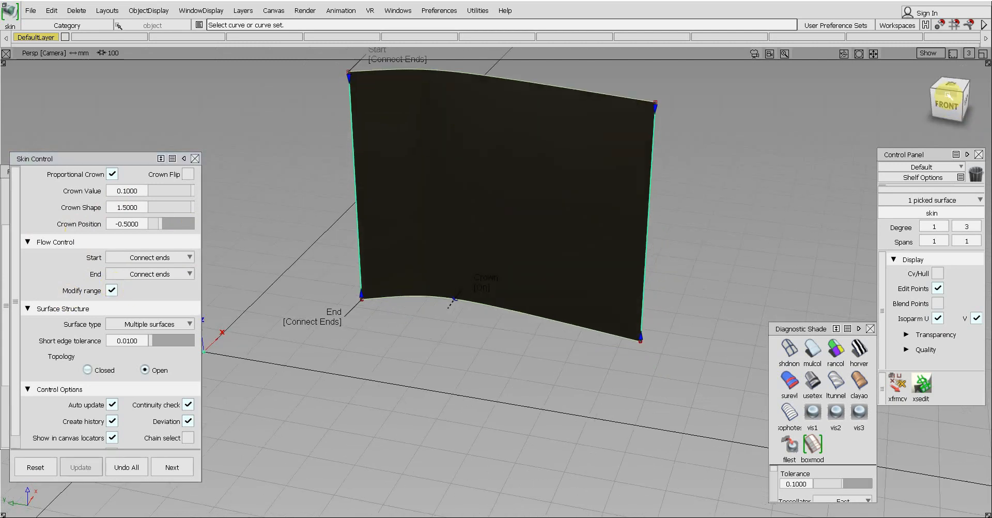
pyautogui.keyDown('alt'); pyautogui.keyDown('shift'); pyautogui.moveTo(585, 236); pyautogui.dragTo(576, 302, button='middle'); pyautogui.keyUp('shift'); pyautogui.keyUp('alt')
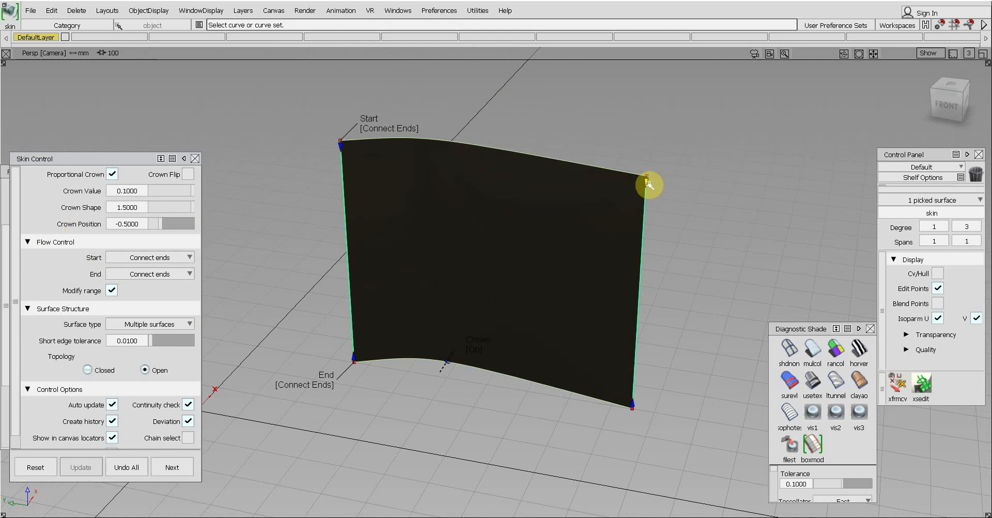
pyautogui.moveTo(647, 183); pyautogui.dragTo(646, 358)
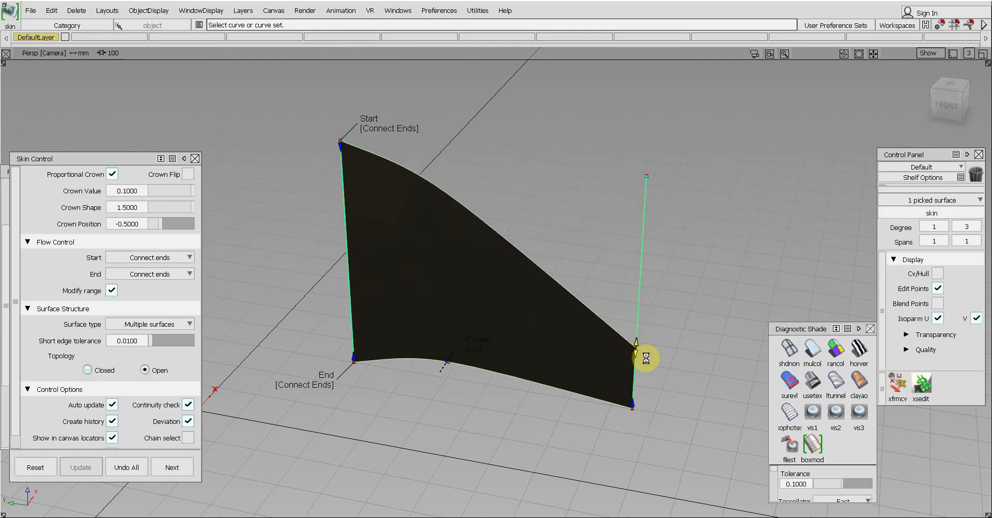
pyautogui.click(947, 103)
pyautogui.keyDown('alt'); pyautogui.keyDown('shift'); pyautogui.moveTo(701, 193); pyautogui.dragTo(666, 300, button='middle'); pyautogui.keyUp('shift'); pyautogui.keyUp('alt')
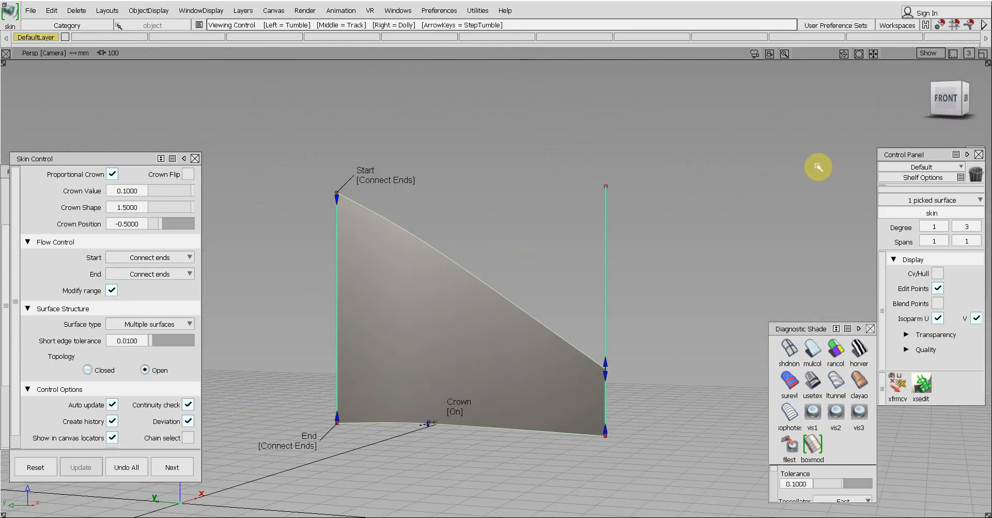
pyautogui.click(936, 95)
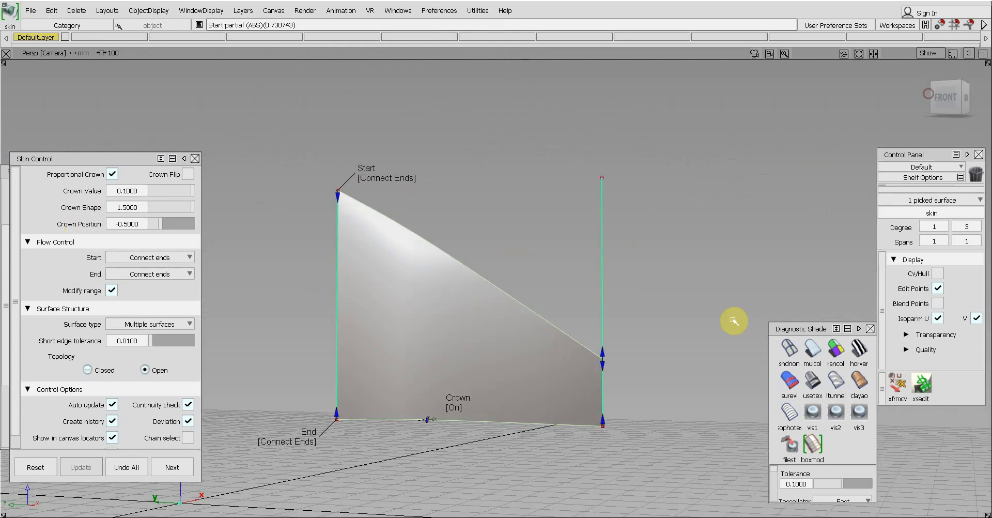
pyautogui.moveTo(605, 353); pyautogui.dragTo(591, 383)
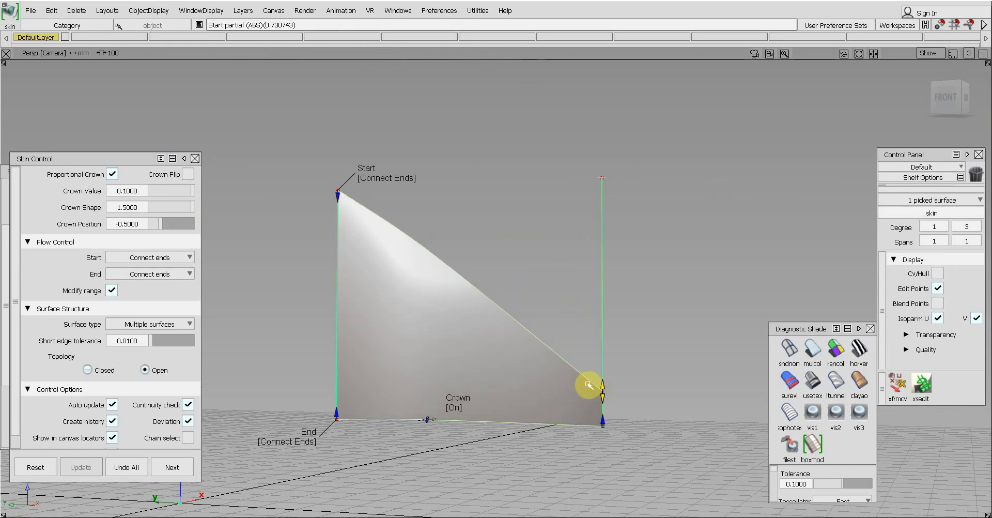
# Move the skin's lower range end on the first curve up to about 0.30 and inspect the surface from several angles.
pyautogui.moveTo(339, 195)
pyautogui.mouseDown()
pyautogui.moveTo(343, 244)
pyautogui.moveTo(337, 199)
pyautogui.mouseUp()
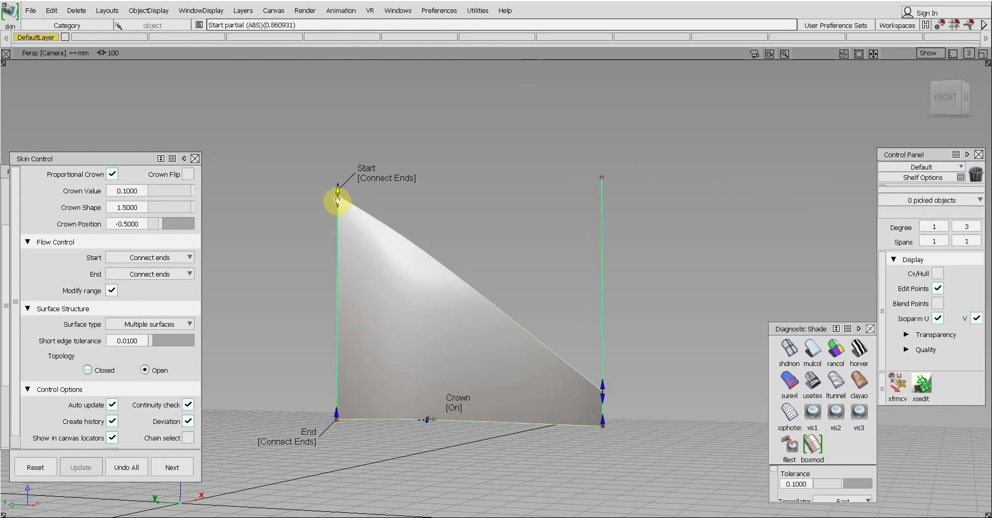
pyautogui.moveTo(337, 415); pyautogui.dragTo(347, 264)
pyautogui.moveTo(948, 95); pyautogui.dragTo(940, 114)
pyautogui.keyDown('alt'); pyautogui.keyDown('shift'); pyautogui.moveTo(517, 341); pyautogui.dragTo(520, 179, button='middle'); pyautogui.keyUp('shift'); pyautogui.keyUp('alt')
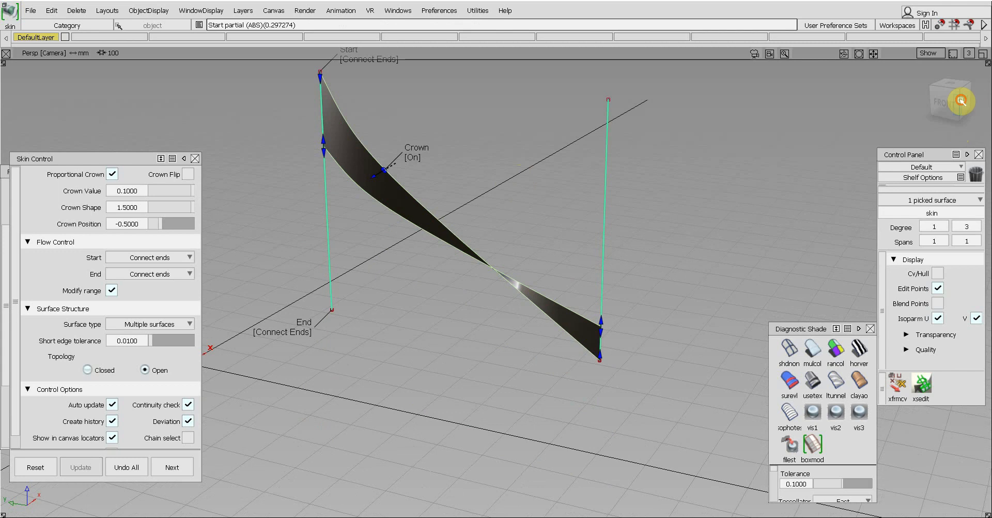
pyautogui.moveTo(960, 98); pyautogui.dragTo(939, 95)
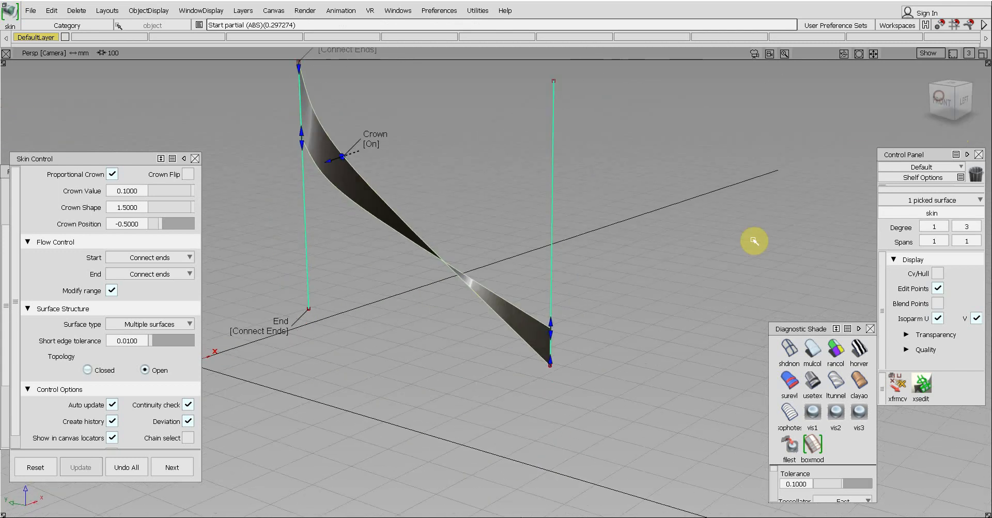
pyautogui.keyDown('alt'); pyautogui.keyDown('shift'); pyautogui.moveTo(720, 237); pyautogui.dragTo(603, 278, button='right'); pyautogui.keyUp('shift'); pyautogui.keyUp('alt')
pyautogui.scroll(2, 603, 278)
pyautogui.scroll(-6, 518, 290)
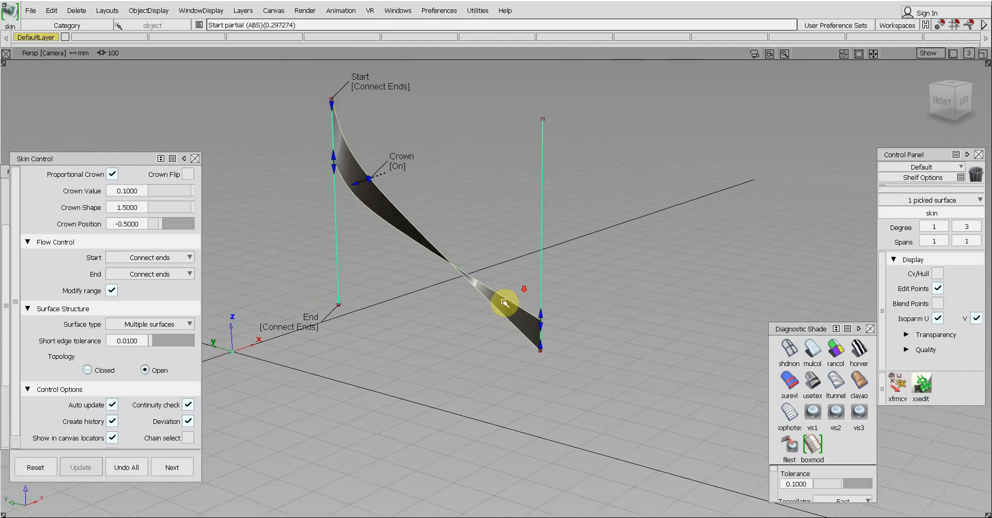
pyautogui.keyDown('alt'); pyautogui.keyDown('shift'); pyautogui.moveTo(390, 290); pyautogui.dragTo(598, 327, button='middle'); pyautogui.keyUp('shift'); pyautogui.keyUp('alt')
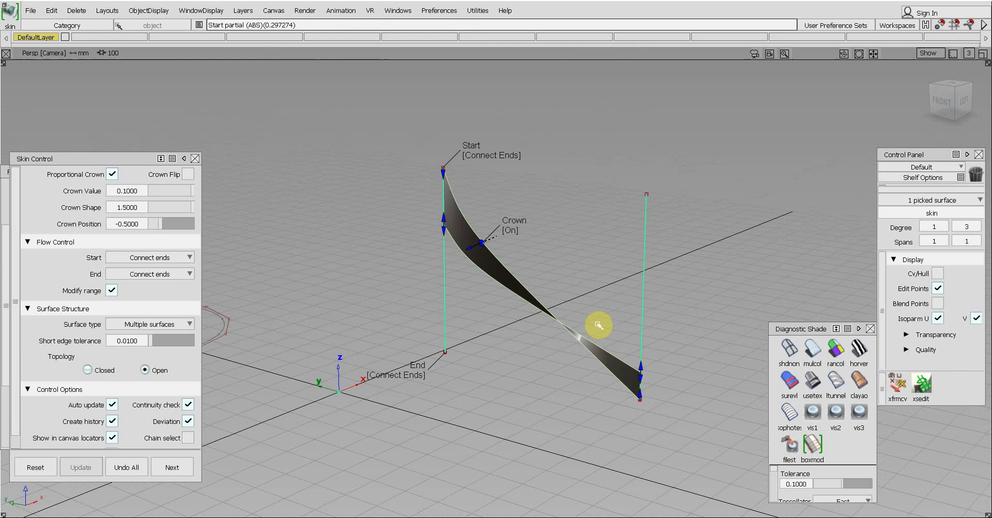
# Start a new skin and build it between the closed circle on the grid and the wavy closed curve above it.
pyautogui.keyDown('ctrl'); pyautogui.keyDown('shift'); pyautogui.click(601, 153); pyautogui.keyUp('shift'); pyautogui.keyUp('ctrl')
pyautogui.click(599, 133)
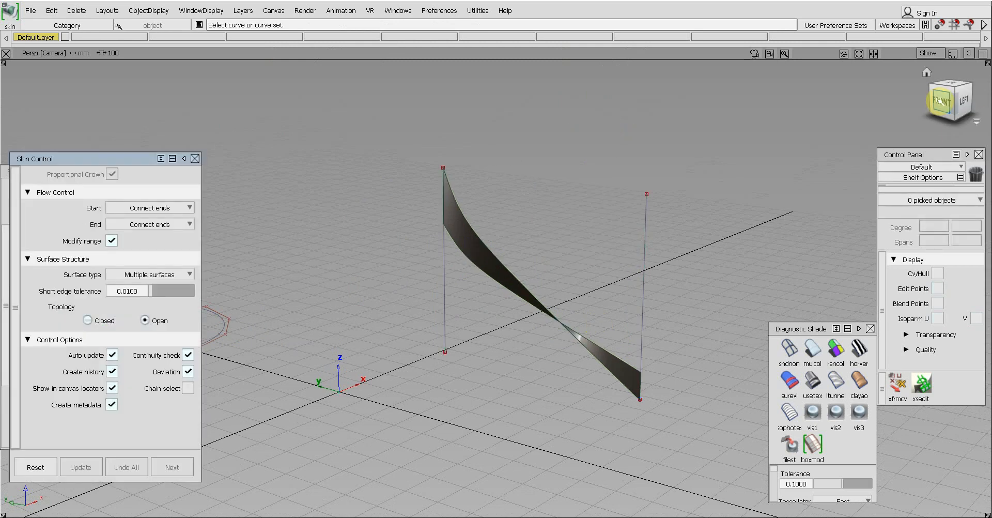
pyautogui.keyDown('alt'); pyautogui.keyDown('shift'); pyautogui.moveTo(394, 296); pyautogui.dragTo(587, 336, button='middle'); pyautogui.keyUp('shift'); pyautogui.keyUp('alt')
pyautogui.scroll(2, 558, 327)
pyautogui.scroll(-5, 555, 327)
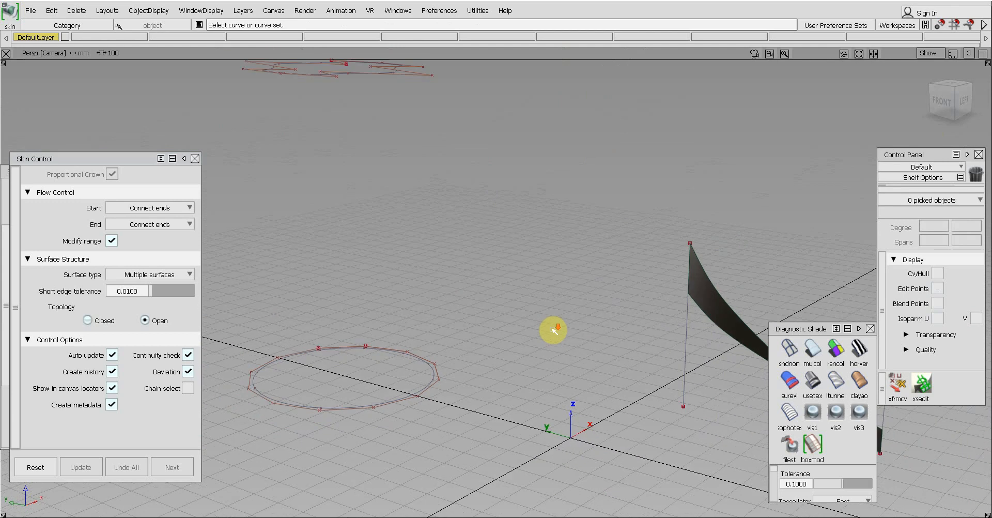
pyautogui.scroll(-1, 553, 330)
pyautogui.keyDown('alt'); pyautogui.keyDown('shift'); pyautogui.moveTo(485, 273); pyautogui.dragTo(579, 254, button='middle'); pyautogui.keyUp('shift'); pyautogui.keyUp('alt')
pyautogui.keyDown('alt'); pyautogui.keyDown('shift'); pyautogui.moveTo(565, 213); pyautogui.dragTo(597, 274, button='middle'); pyautogui.keyUp('shift'); pyautogui.keyUp('alt')
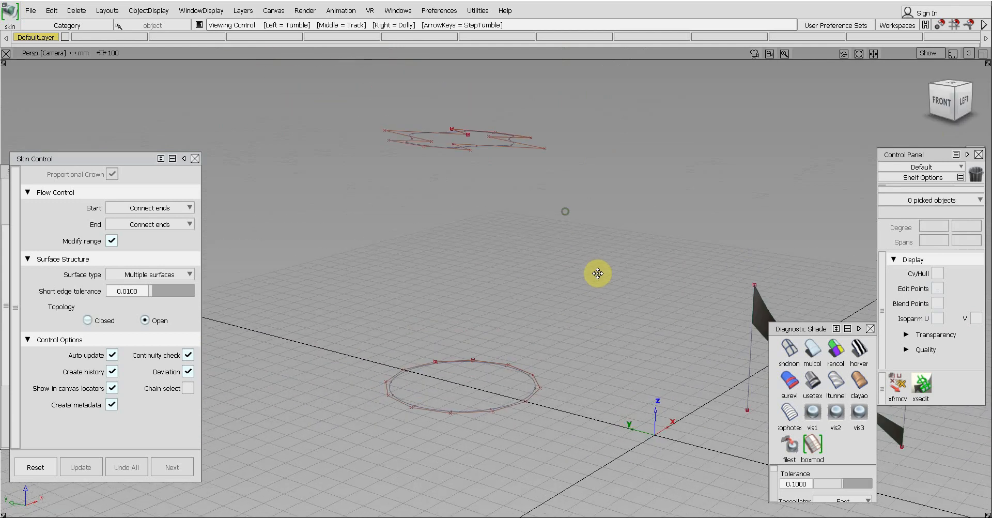
pyautogui.scroll(1, 528, 281)
pyautogui.scroll(-6, 527, 282)
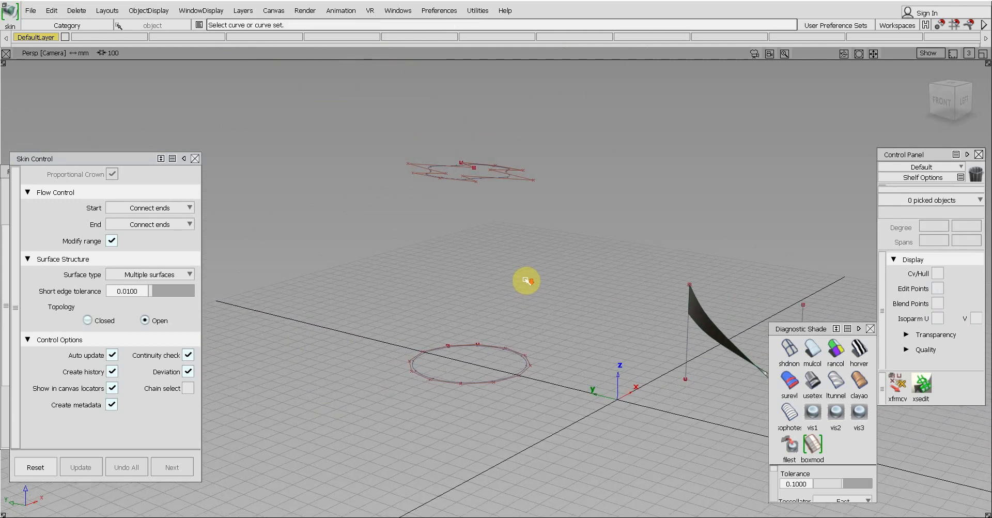
pyautogui.scroll(-2, 526, 281)
pyautogui.keyDown('alt'); pyautogui.keyDown('shift'); pyautogui.moveTo(539, 195); pyautogui.dragTo(496, 365, button='middle'); pyautogui.keyUp('shift'); pyautogui.keyUp('alt')
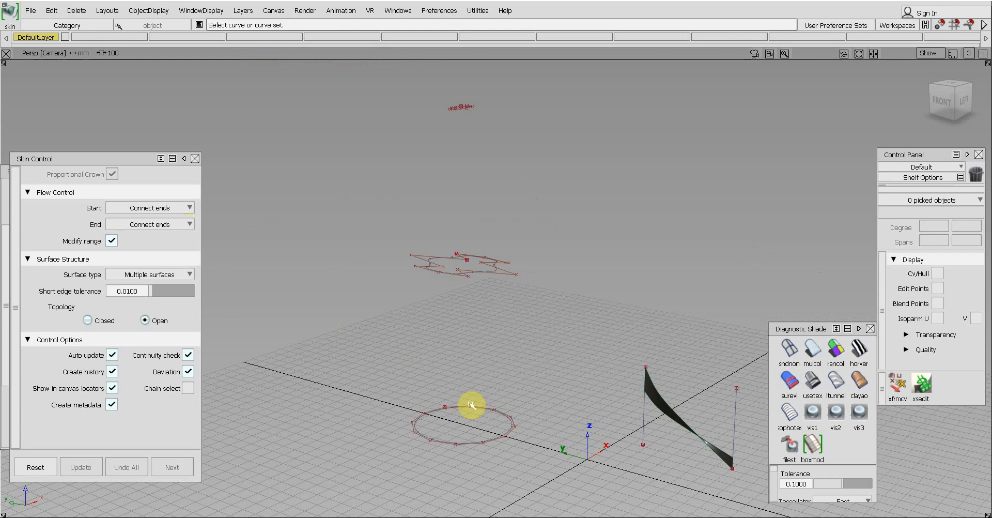
pyautogui.click(500, 439)
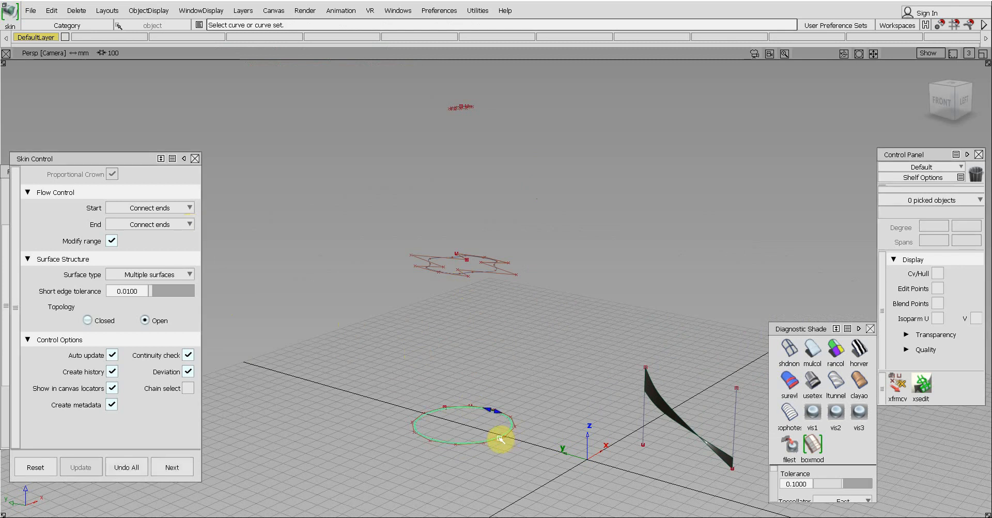
pyautogui.scroll(-1, 474, 273)
pyautogui.scroll(4, 474, 272)
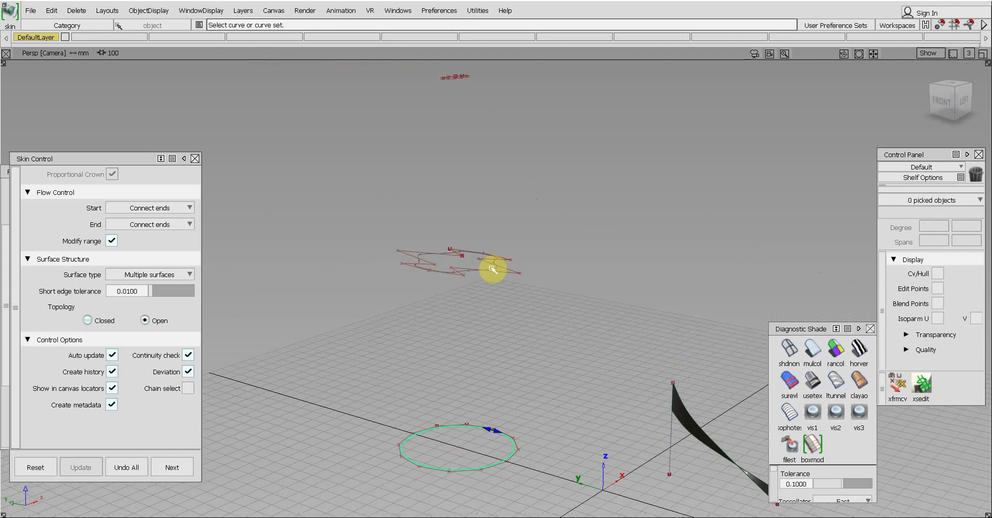
pyautogui.click(492, 271)
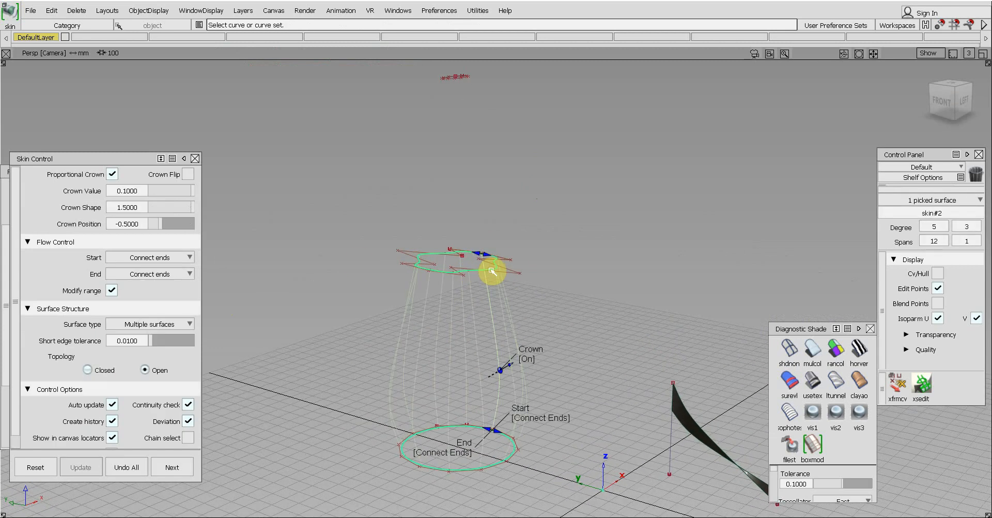
# Shade the new closed skin with the usetex diagnostic shader and inspect its sides and its wavy opening.
pyautogui.click(813, 382)
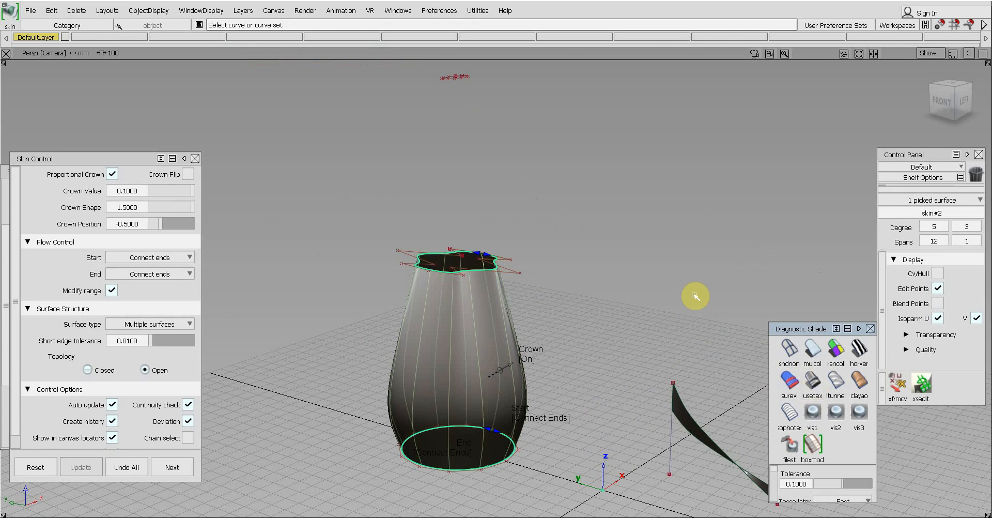
pyautogui.keyDown('ctrl'); pyautogui.keyDown('shift'); pyautogui.click(679, 273); pyautogui.keyUp('shift'); pyautogui.keyUp('ctrl')
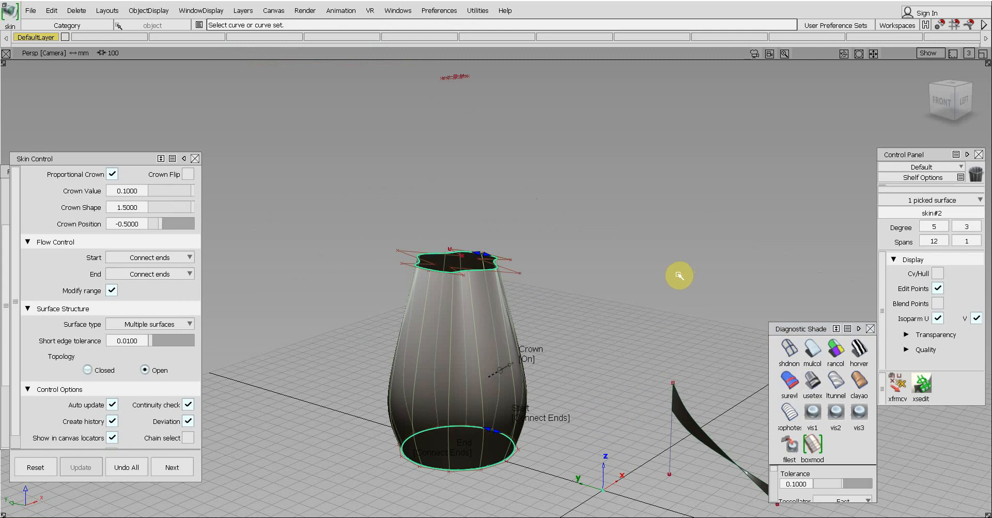
pyautogui.click(965, 97)
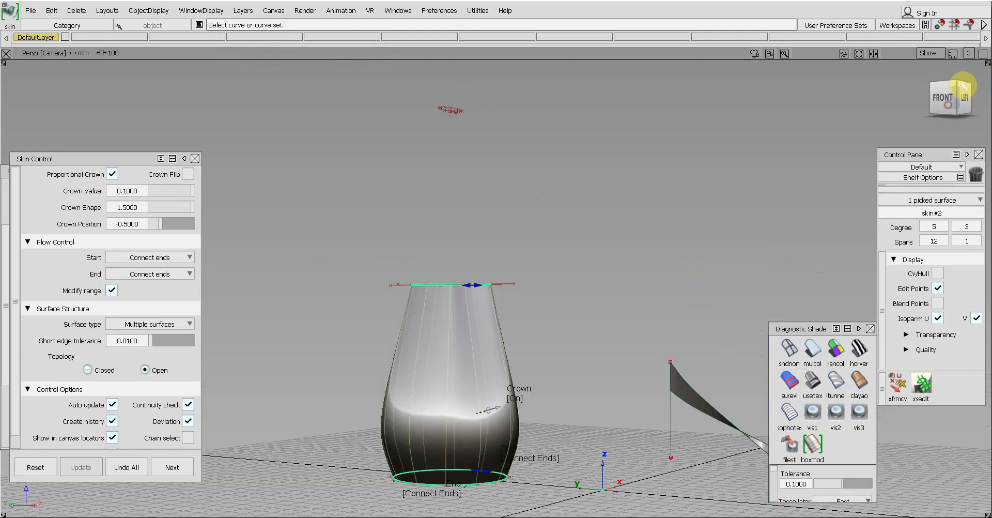
pyautogui.moveTo(964, 97); pyautogui.dragTo(950, 129)
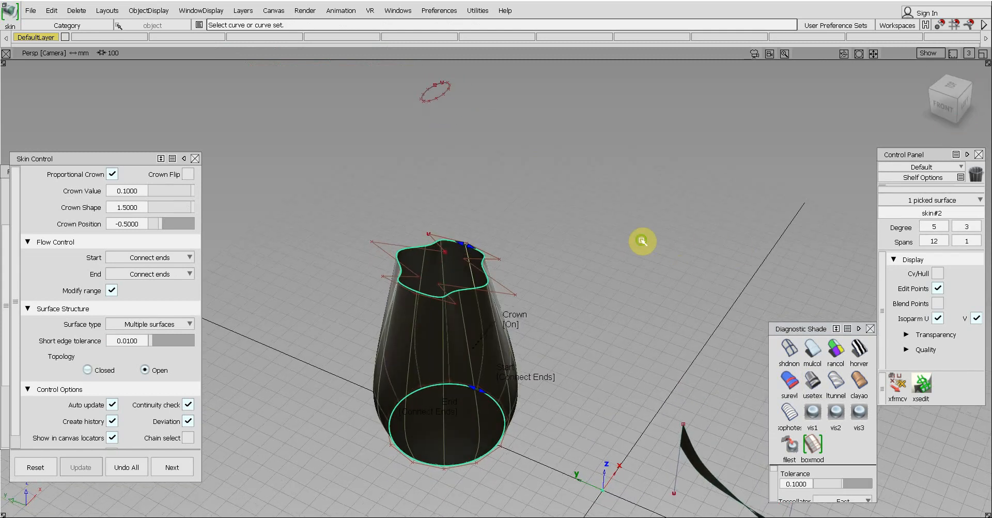
pyautogui.keyDown('alt'); pyautogui.keyDown('shift'); pyautogui.moveTo(678, 225); pyautogui.dragTo(700, 181, button='middle'); pyautogui.keyUp('shift'); pyautogui.keyUp('alt')
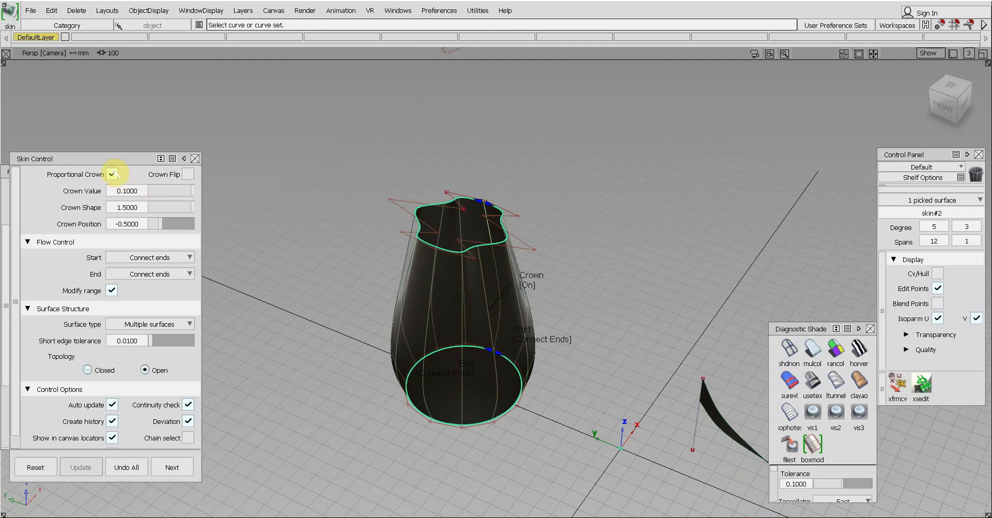
# Try the closed skin without Proportional Crown and switch the option back on.
pyautogui.click(112, 175)
pyautogui.moveTo(948, 110); pyautogui.dragTo(960, 89)
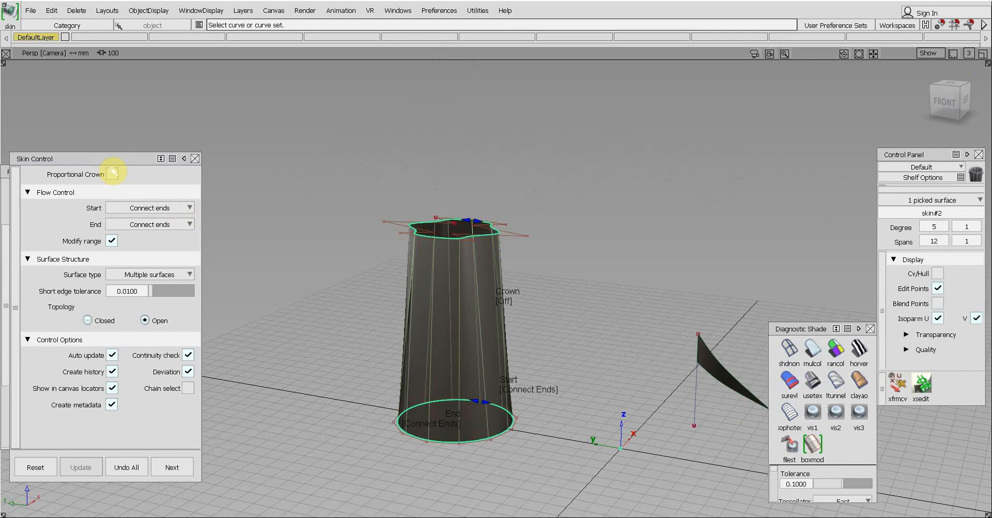
pyautogui.click(112, 174)
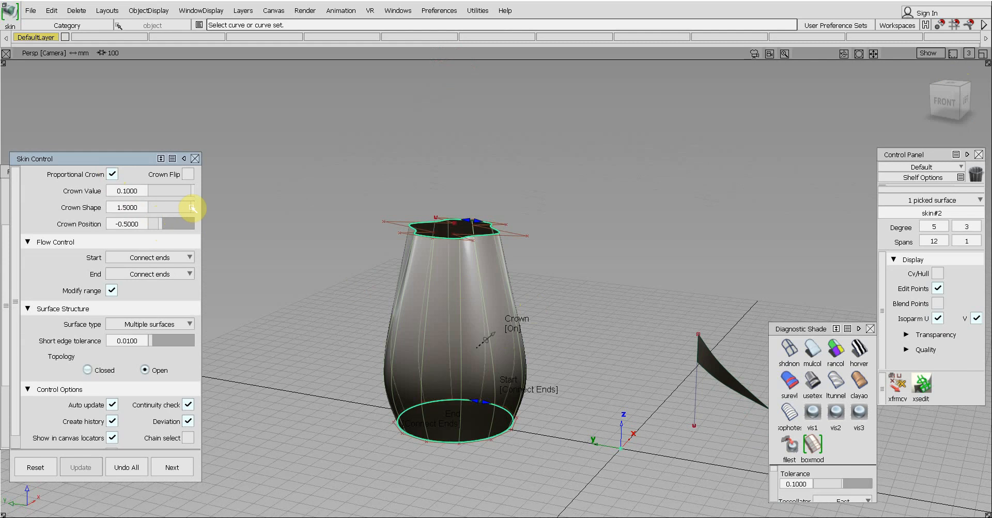
# Try Crown Position values of 1.0, 0.9 and 0 on the closed skin.
pyautogui.moveTo(193, 207); pyautogui.dragTo(243, 227)
pyautogui.moveTo(161, 226); pyautogui.dragTo(194, 222)
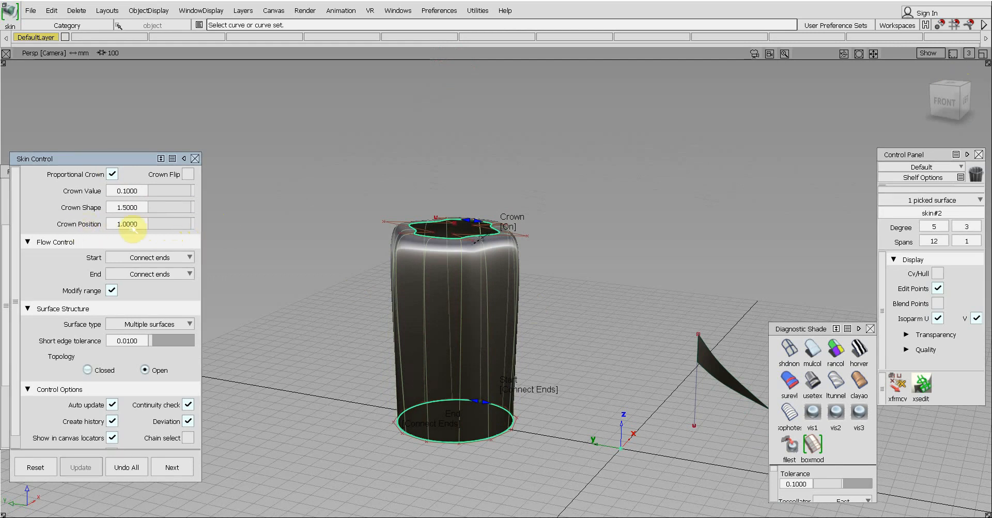
pyautogui.moveTo(192, 225); pyautogui.dragTo(189, 224)
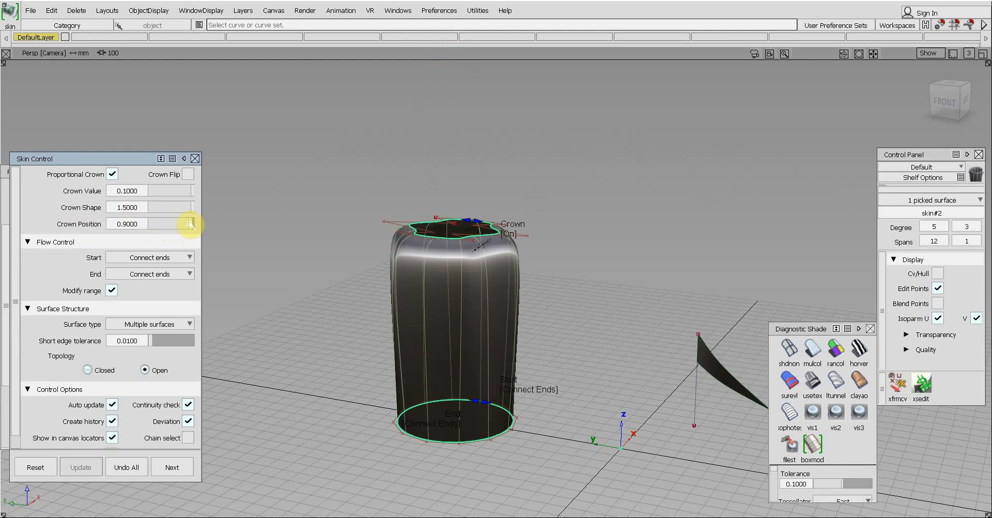
pyautogui.doubleClick(139, 221)
pyautogui.write('0')
pyautogui.press('Return')
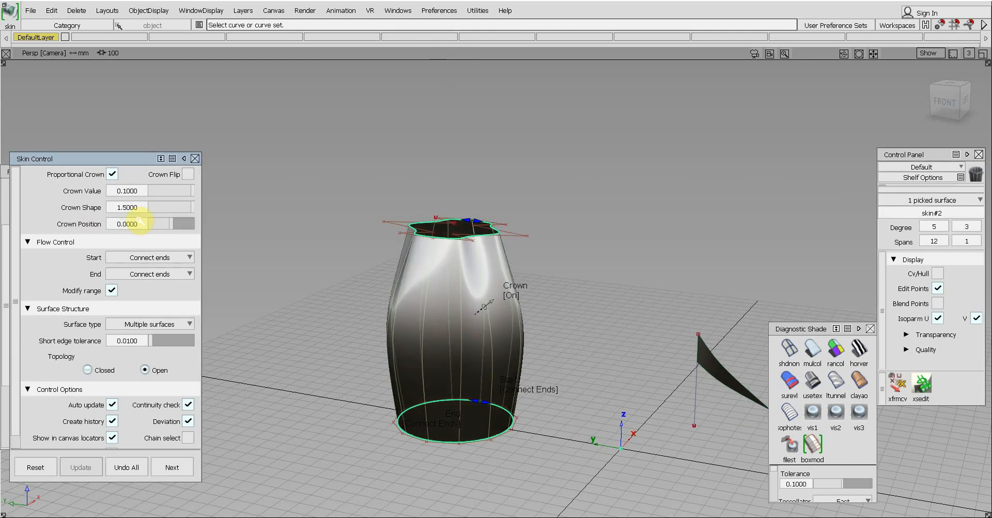
# Try Crown Position -1.0 on the closed skin, settle on -0.2, and reduce the Crown Value to 0.09.
pyautogui.moveTo(171, 225); pyautogui.dragTo(150, 227)
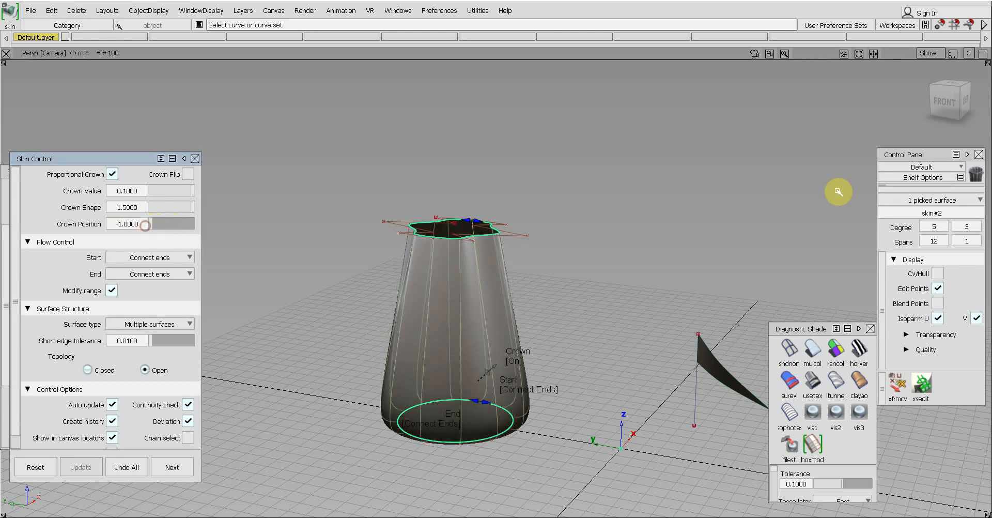
pyautogui.moveTo(950, 107); pyautogui.dragTo(954, 89)
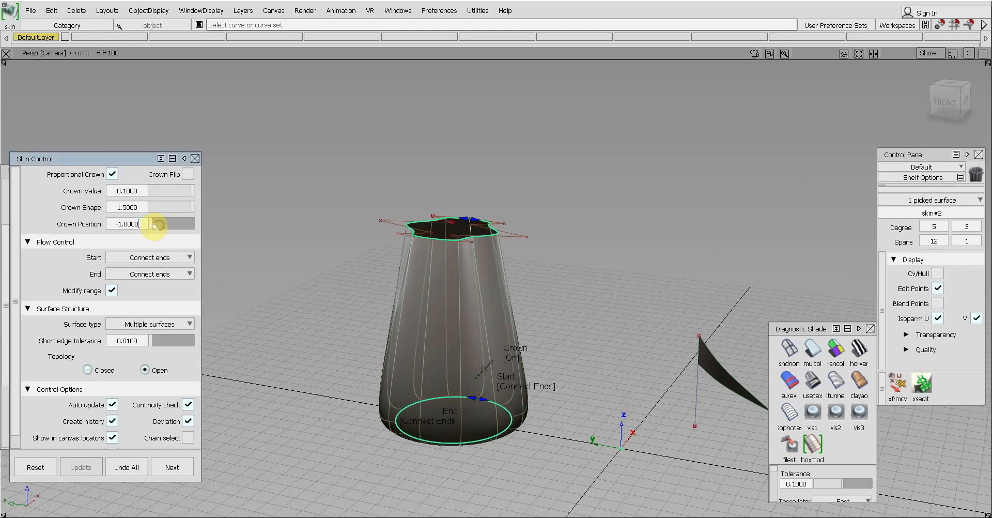
pyautogui.moveTo(154, 225); pyautogui.dragTo(167, 225)
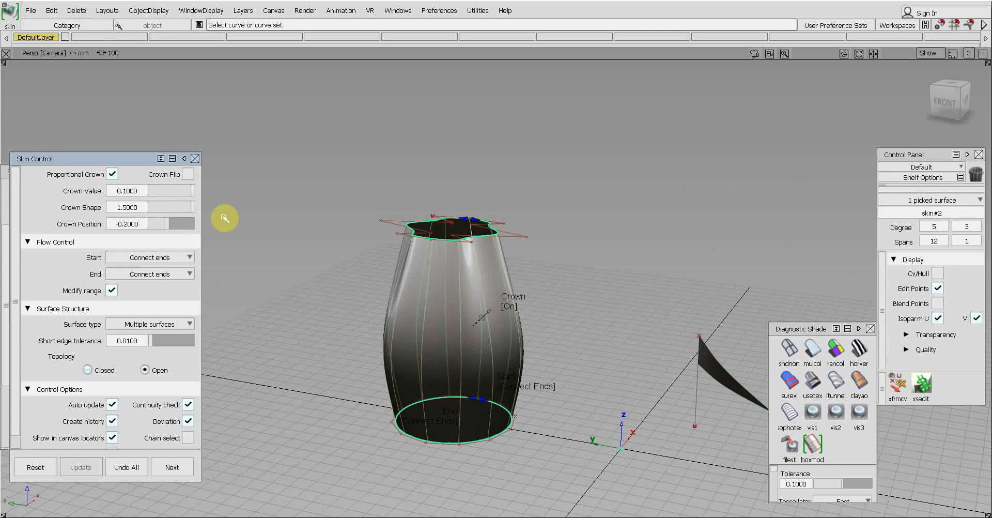
pyautogui.moveTo(194, 194)
pyautogui.mouseDown()
pyautogui.moveTo(155, 192)
pyautogui.moveTo(193, 192)
pyautogui.mouseUp()
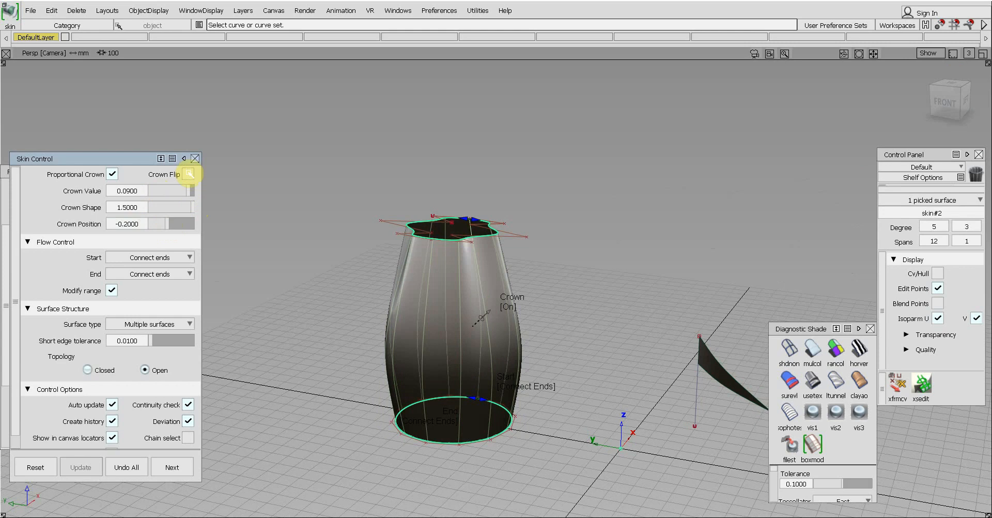
# Turn on Crown Flip for the closed skin and clear the selection to finish that surface.
pyautogui.click(189, 174)
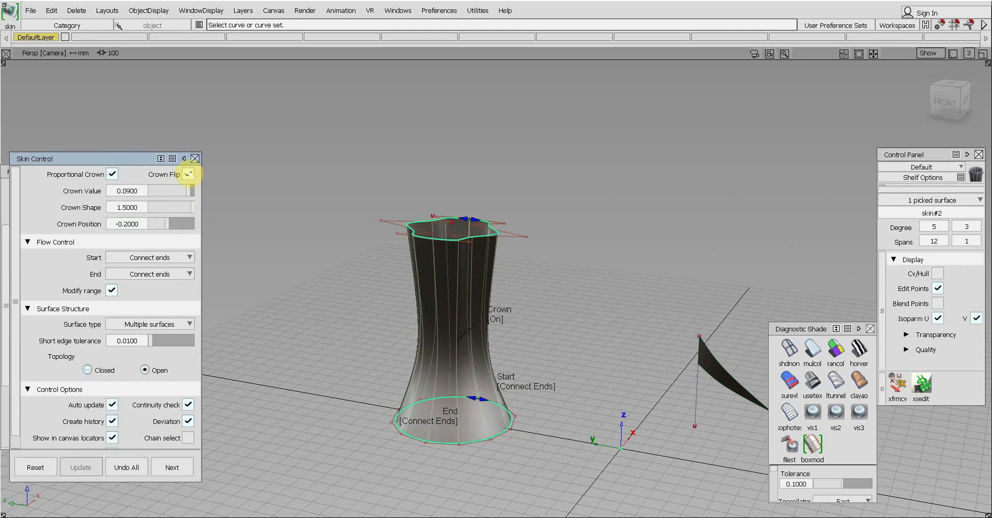
pyautogui.moveTo(960, 100)
pyautogui.mouseDown()
pyautogui.moveTo(955, 73)
pyautogui.moveTo(962, 102)
pyautogui.mouseUp()
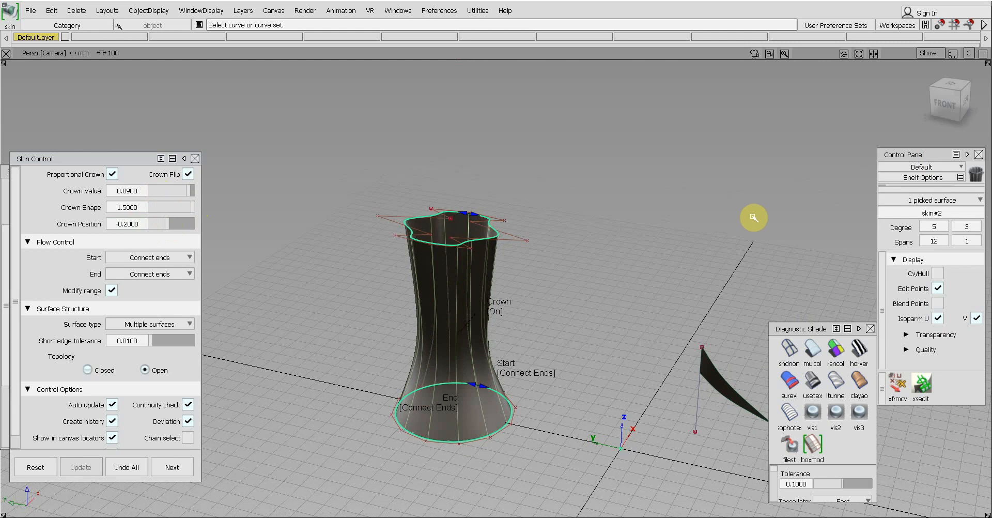
pyautogui.keyDown('ctrl'); pyautogui.keyDown('shift'); pyautogui.click(605, 223); pyautogui.keyUp('shift'); pyautogui.keyUp('ctrl')
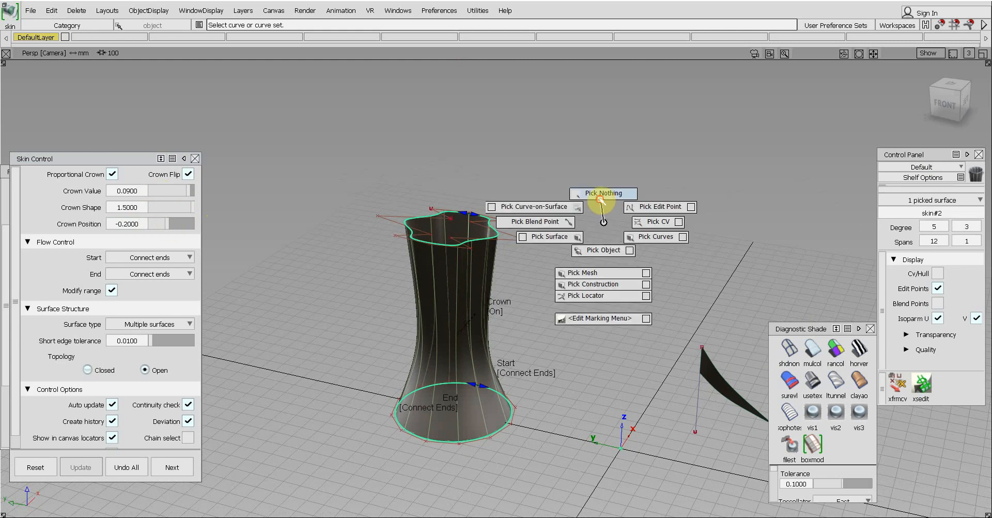
pyautogui.keyDown('ctrl'); pyautogui.keyDown('shift'); pyautogui.moveTo(600, 199); pyautogui.dragTo(435, 313); pyautogui.keyUp('shift'); pyautogui.keyUp('ctrl')
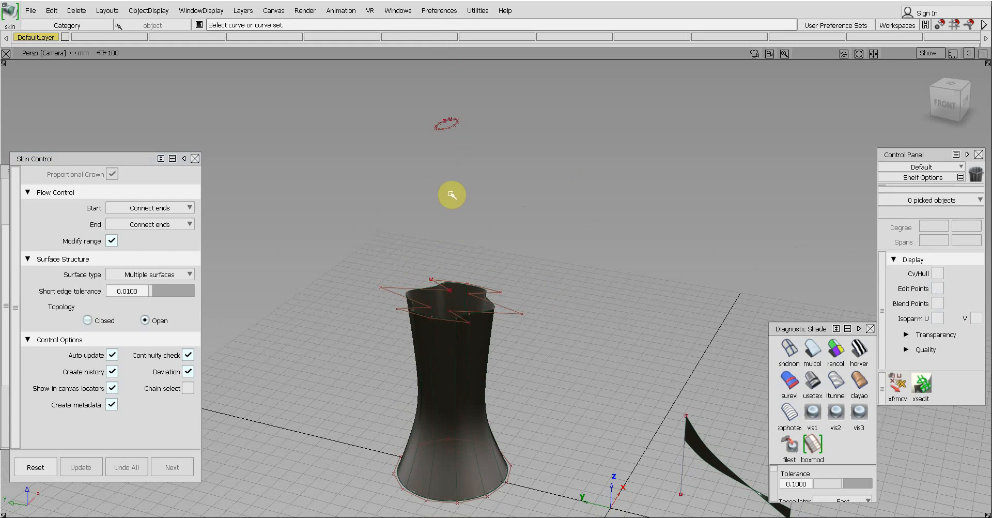
# Build a skin from the wavy opening curve circle#2 to the small circle above, and shade it with usetex.
pyautogui.moveTo(950, 106)
pyautogui.mouseDown()
pyautogui.moveTo(933, 88)
pyautogui.moveTo(946, 119)
pyautogui.mouseUp()
pyautogui.scroll(1, 553, 304)
pyautogui.scroll(3, 553, 304)
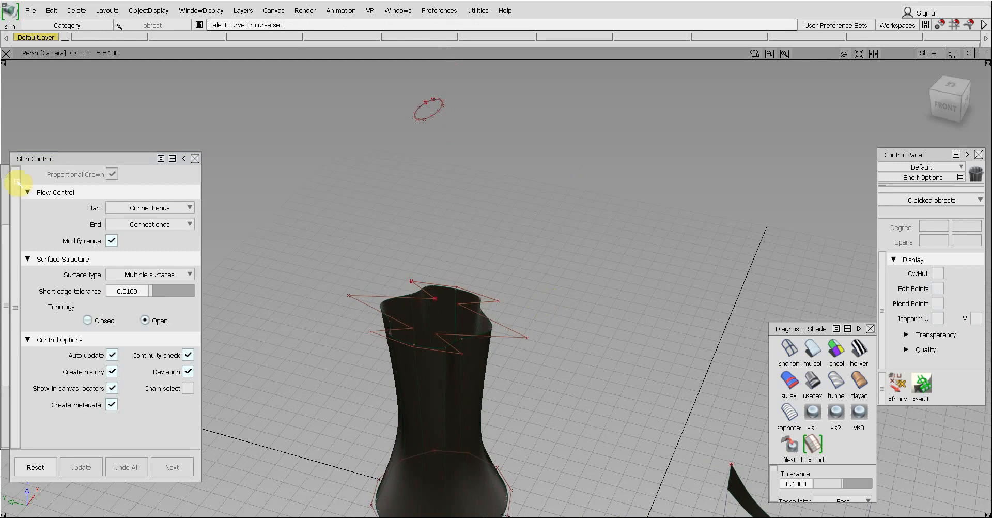
pyautogui.moveTo(946, 106)
pyautogui.mouseDown()
pyautogui.moveTo(948, 86)
pyautogui.moveTo(946, 95)
pyautogui.mouseUp()
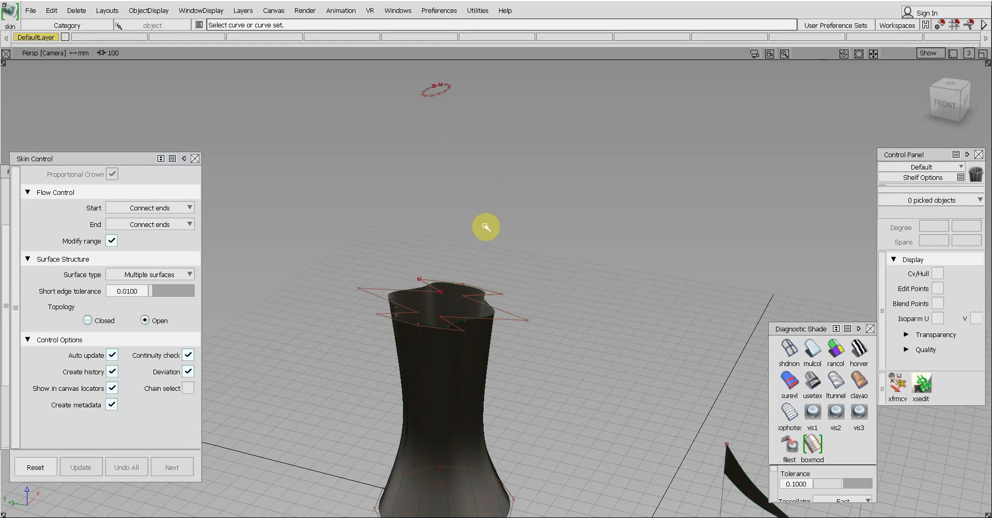
pyautogui.click(479, 316)
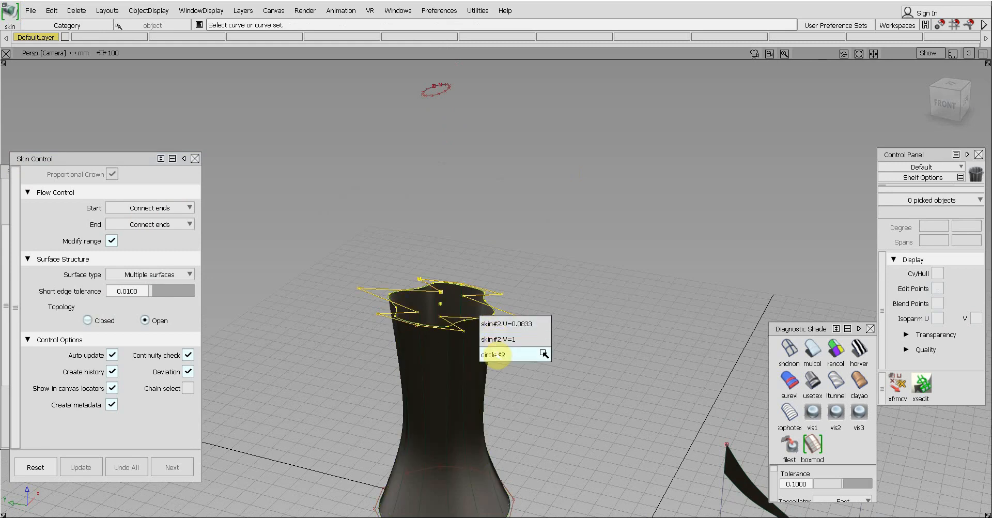
pyautogui.click(517, 355)
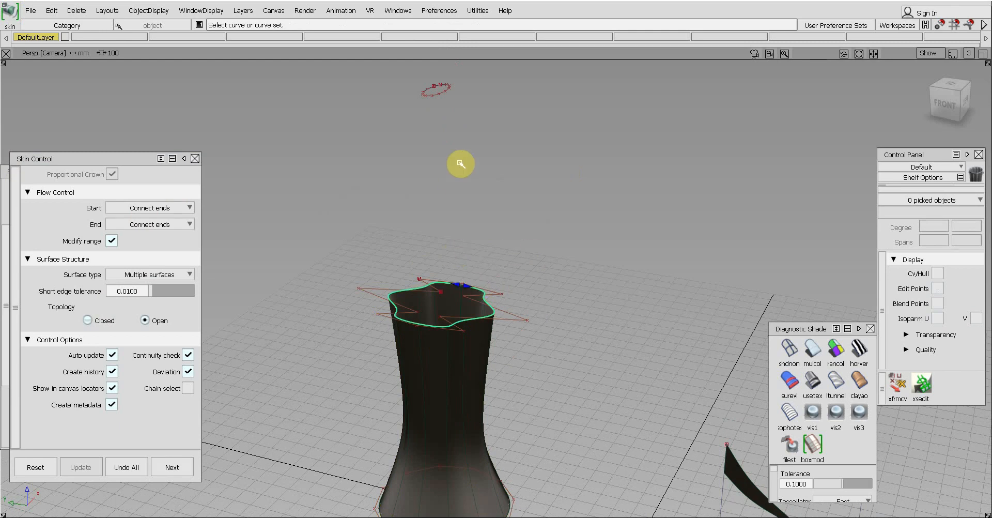
pyautogui.click(445, 92)
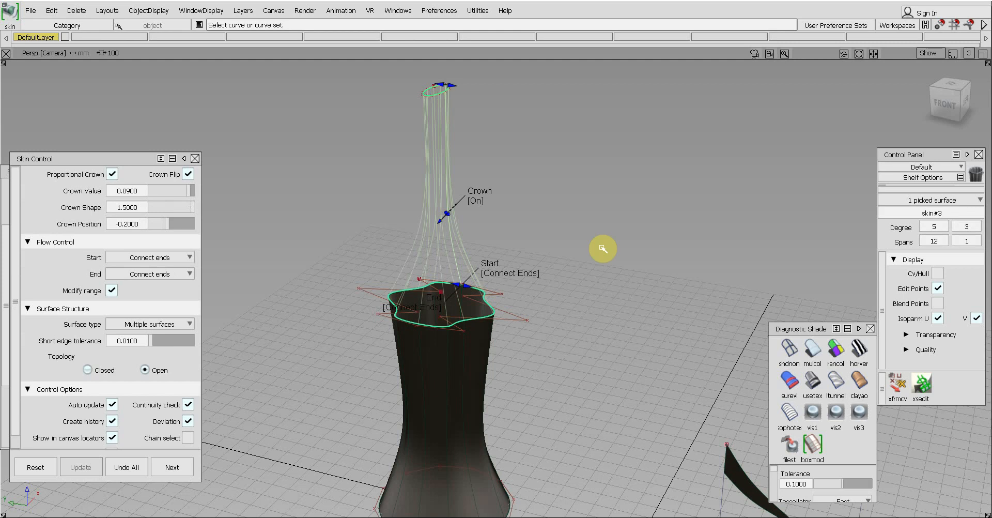
pyautogui.click(813, 380)
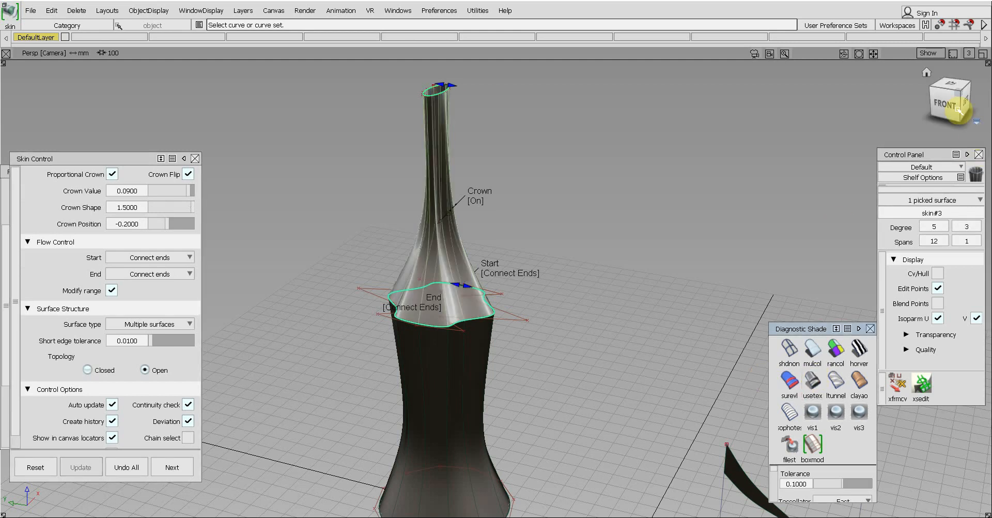
# Turn off Crown Flip on the upper skin and inspect the shape down to the lower skin.
pyautogui.click(952, 85)
pyautogui.moveTo(953, 82); pyautogui.dragTo(983, 92)
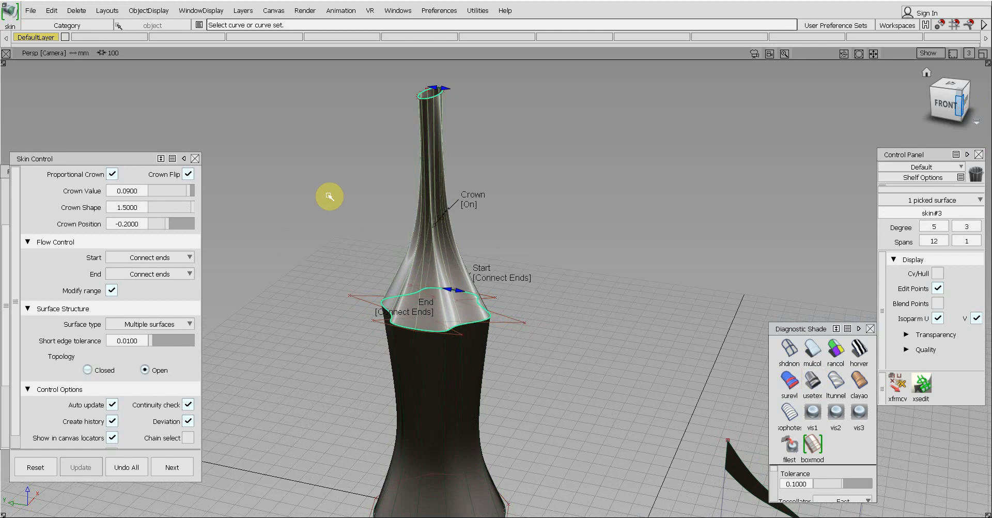
pyautogui.click(186, 174)
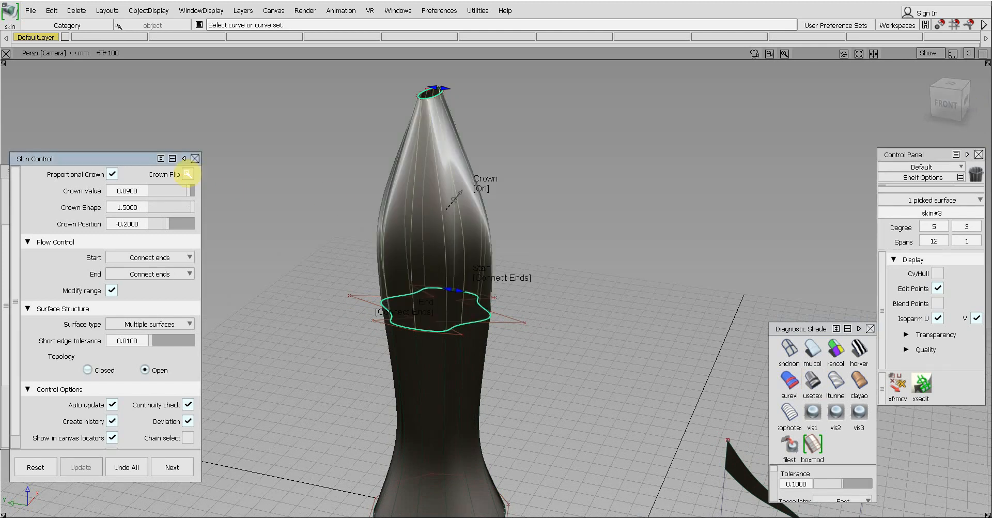
pyautogui.scroll(4, 370, 273)
pyautogui.scroll(-5, 369, 272)
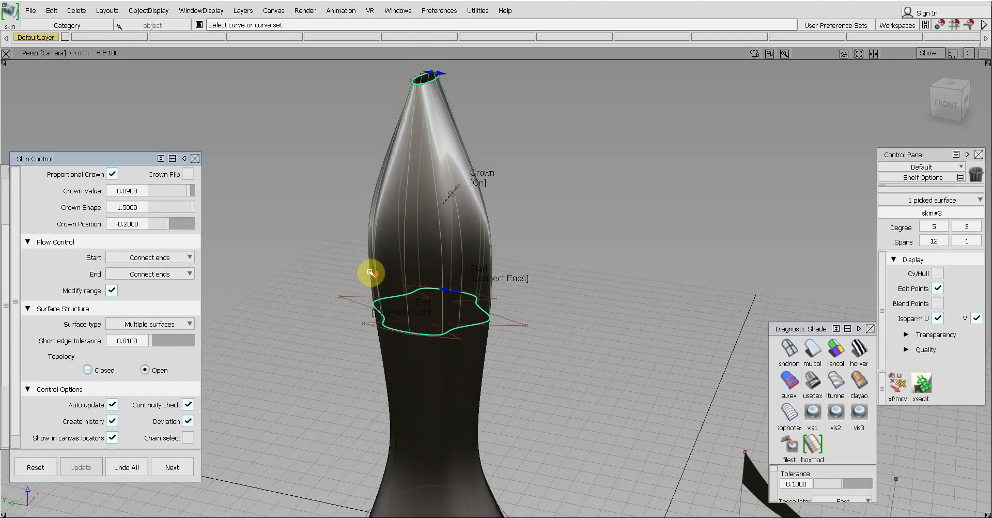
pyautogui.scroll(-2, 369, 272)
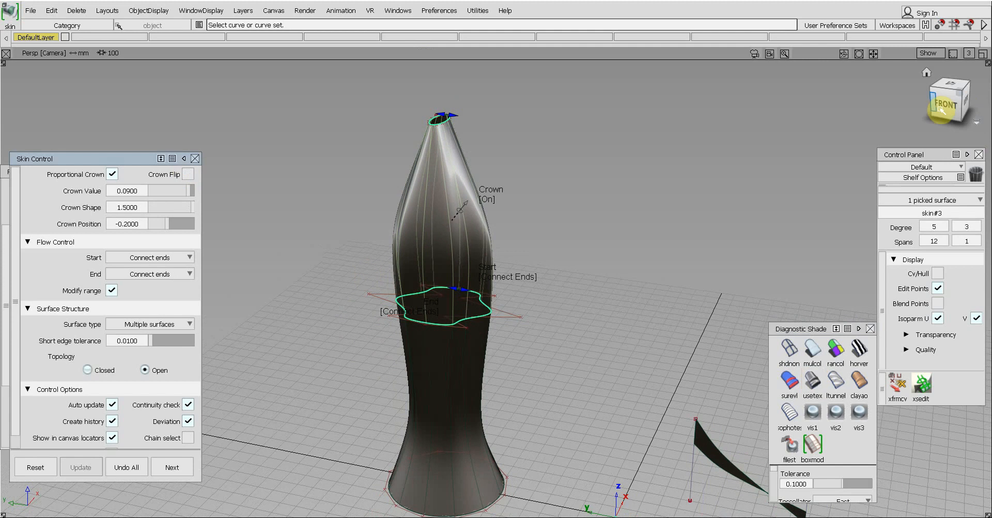
pyautogui.moveTo(945, 105)
pyautogui.mouseDown()
pyautogui.moveTo(943, 83)
pyautogui.moveTo(946, 108)
pyautogui.mouseUp()
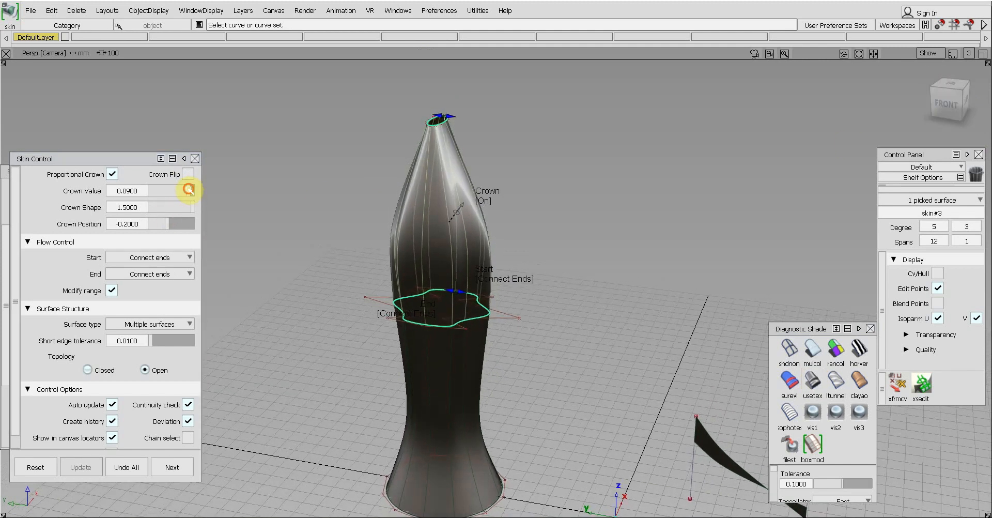
# Set the upper skin's Crown Value to 0.1, try Crown Position 1.0, and settle on -0.3.
pyautogui.moveTo(189, 190); pyautogui.dragTo(254, 215)
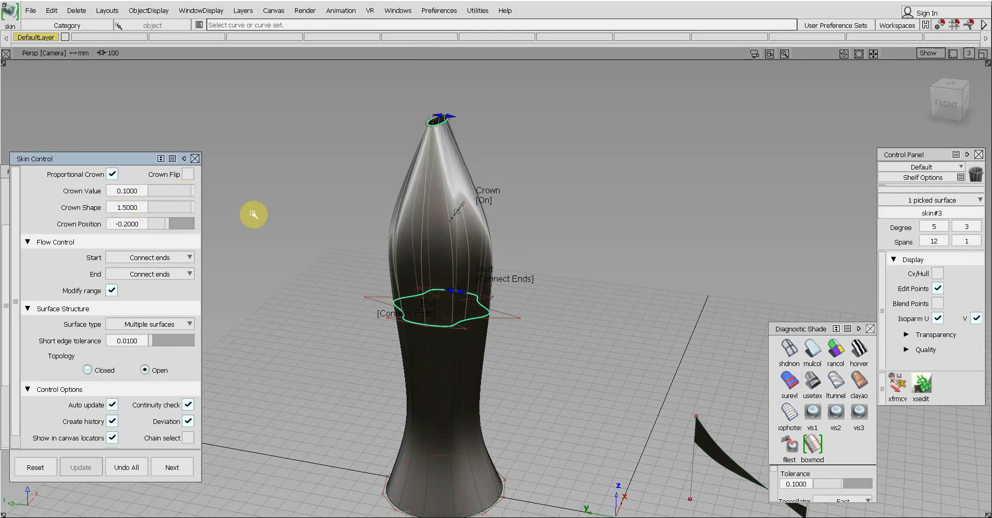
pyautogui.moveTo(153, 223); pyautogui.dragTo(288, 234)
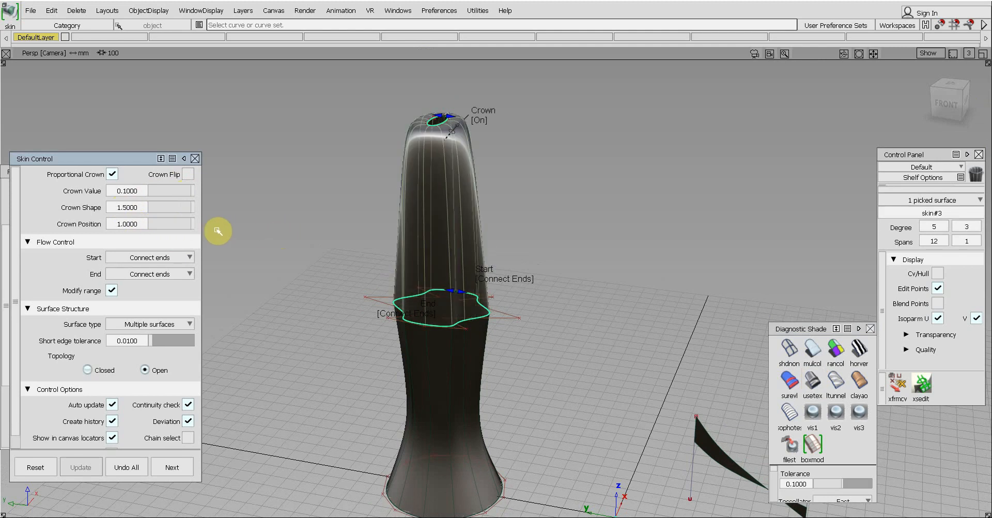
pyautogui.moveTo(218, 230); pyautogui.dragTo(165, 222)
# Slide a range handle along the small top circle to limit the upper skin to part of that curve.
pyautogui.moveTo(935, 101); pyautogui.dragTo(926, 120)
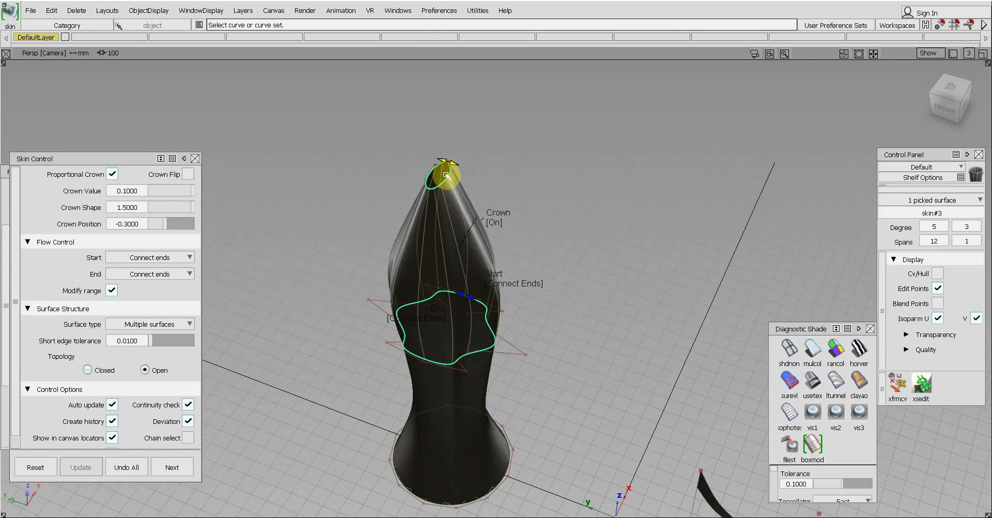
pyautogui.scroll(4, 402, 231)
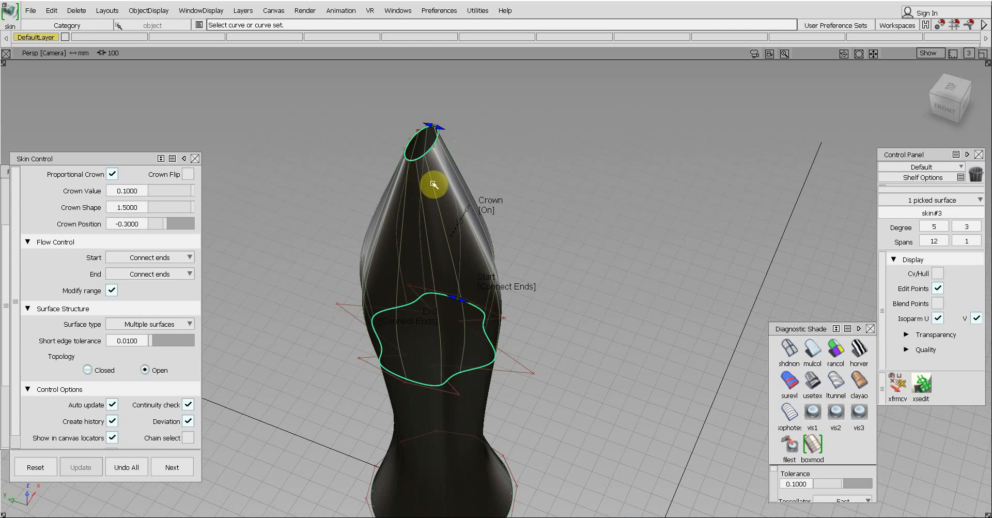
pyautogui.moveTo(439, 126); pyautogui.dragTo(405, 133)
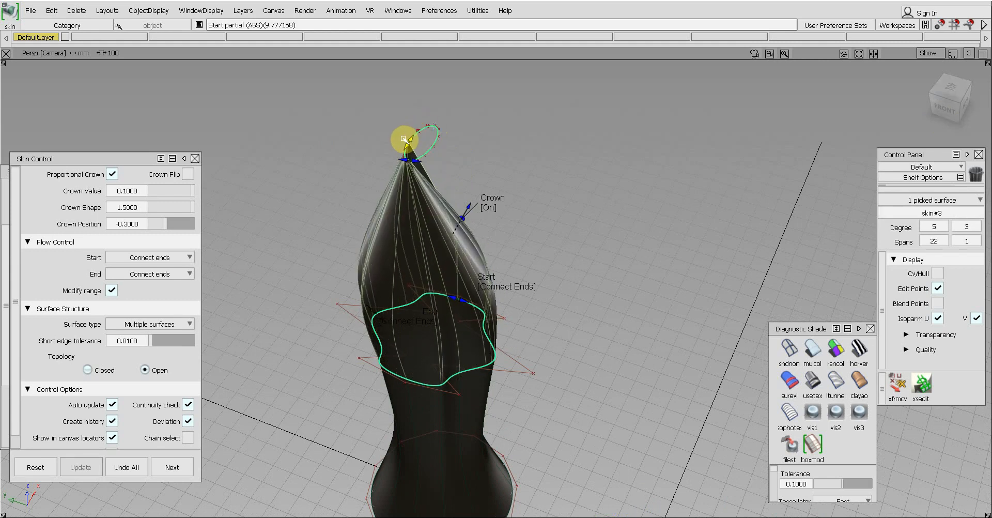
# Shorten the upper skin's range along the wavy curve to a start partial of 7.0.
pyautogui.moveTo(946, 107); pyautogui.dragTo(425, 367)
pyautogui.moveTo(493, 303)
pyautogui.keyDown('alt'); pyautogui.keyDown('shift'); pyautogui.mouseDown(button='middle')
pyautogui.moveTo(497, 252)
pyautogui.moveTo(492, 293)
pyautogui.mouseUp(button='middle'); pyautogui.keyUp('shift'); pyautogui.keyUp('alt')
pyautogui.scroll(5, 484, 298)
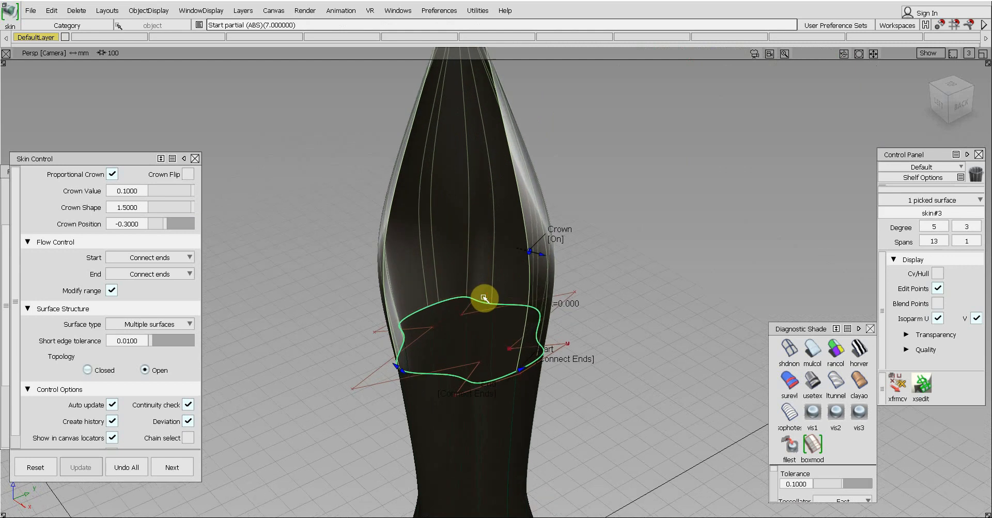
pyautogui.scroll(-4, 484, 298)
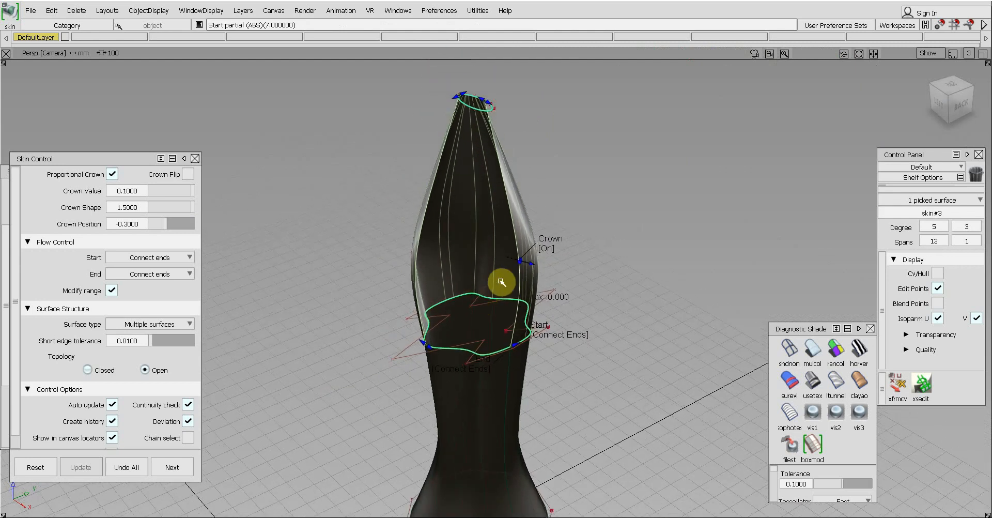
pyautogui.scroll(-1, 516, 285)
pyautogui.keyDown('alt'); pyautogui.keyDown('shift'); pyautogui.moveTo(441, 341); pyautogui.dragTo(437, 304, button='middle'); pyautogui.keyUp('shift'); pyautogui.keyUp('alt')
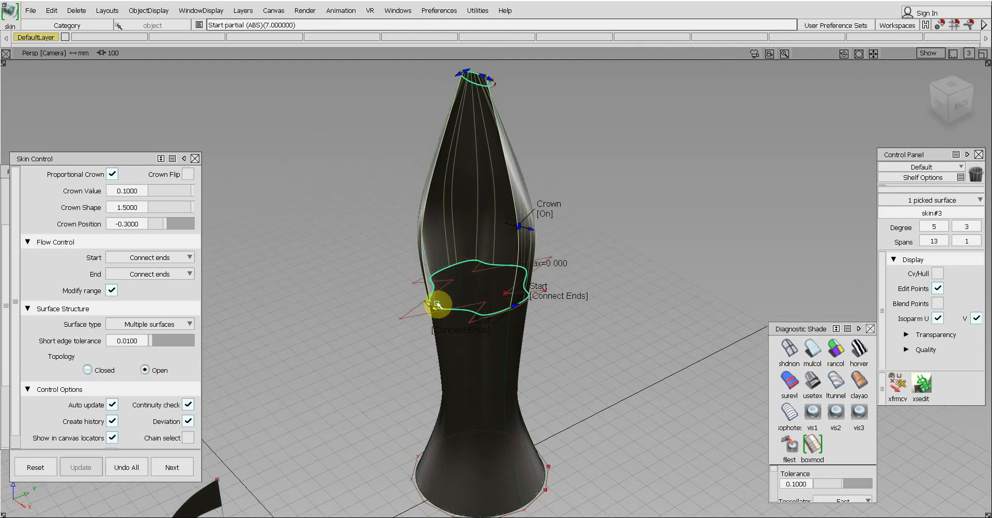
# Move the wavy curve's range handle to a start partial of 6.0.
pyautogui.click(111, 291)
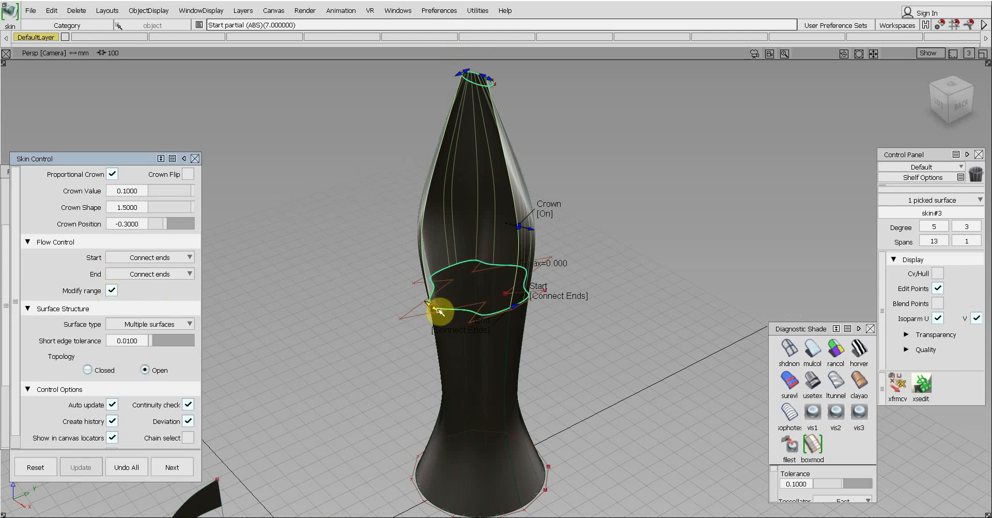
pyautogui.moveTo(439, 311); pyautogui.dragTo(467, 325)
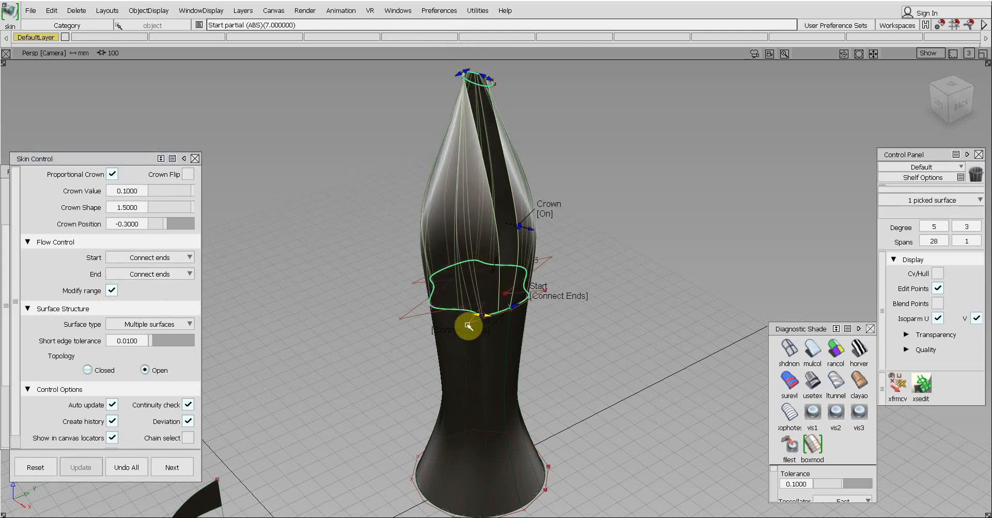
pyautogui.scroll(1, 630, 352)
pyautogui.scroll(-5, 629, 352)
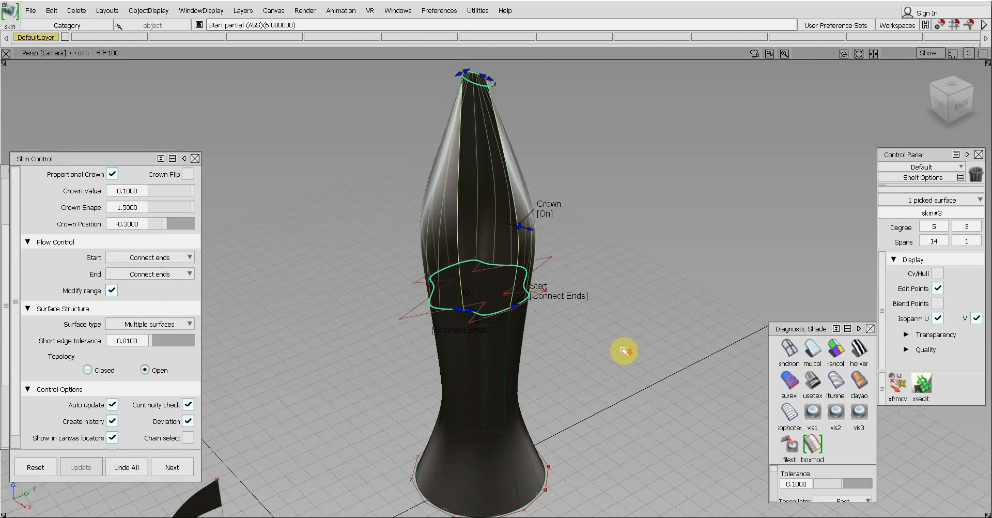